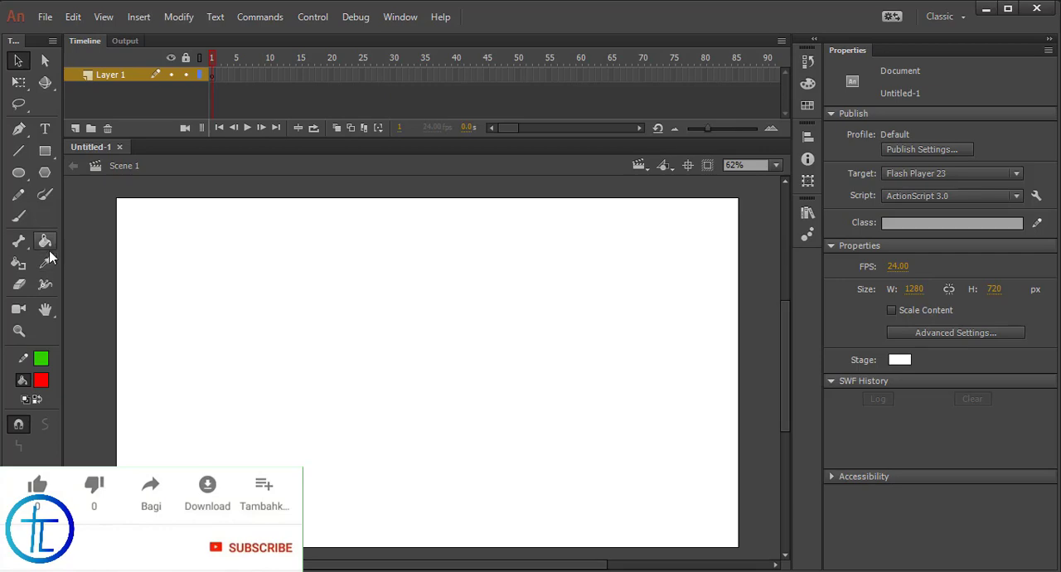
Draw a large rectangle with a green stroke and red fill in the middle of the stage
click(46, 151)
drag(219, 292, 621, 462)
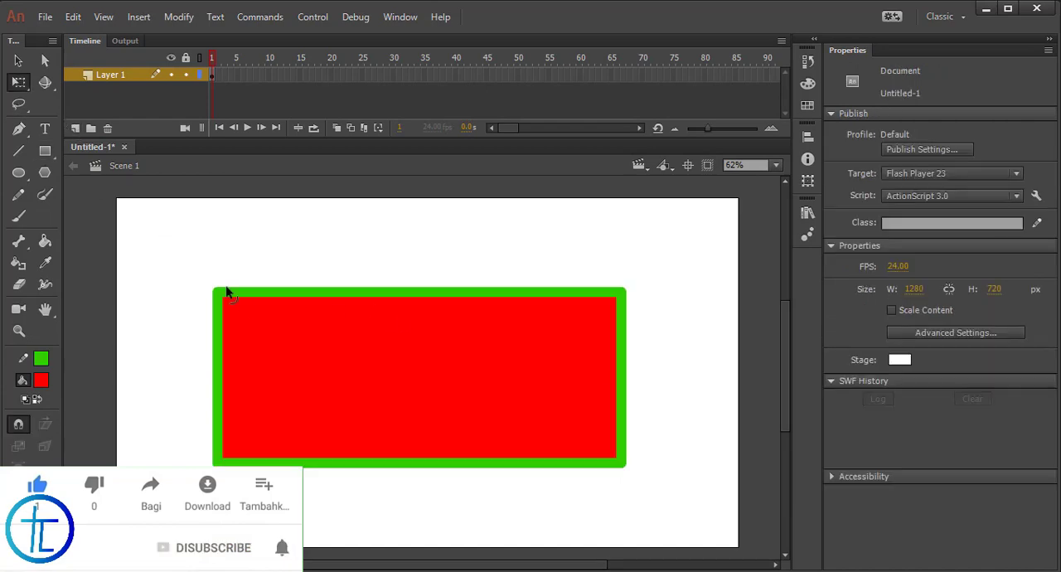
Fill the large rectangle with orange using the Paint Bucket tool
click(45, 240)
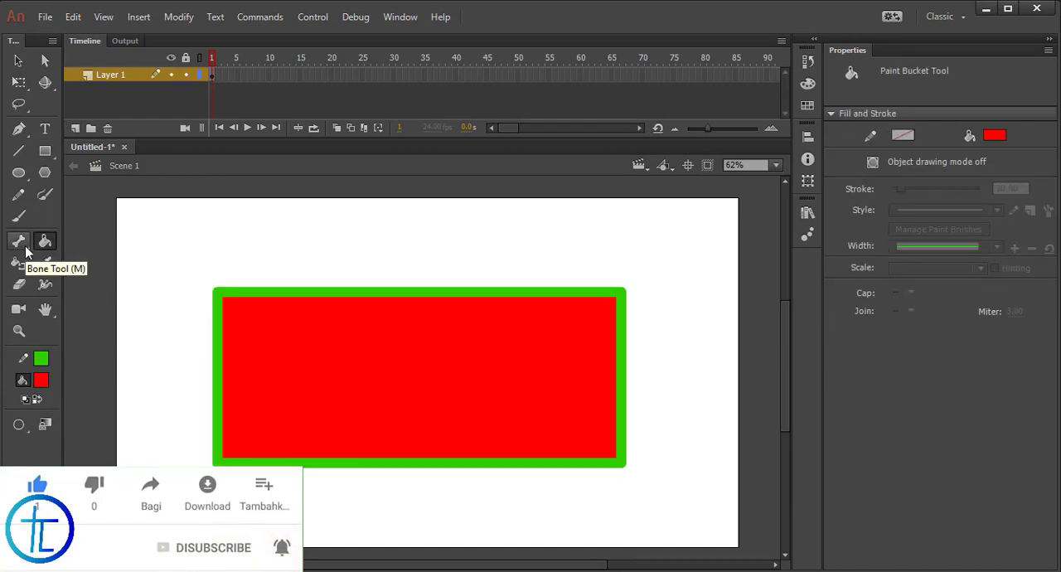
click(23, 247)
click(44, 245)
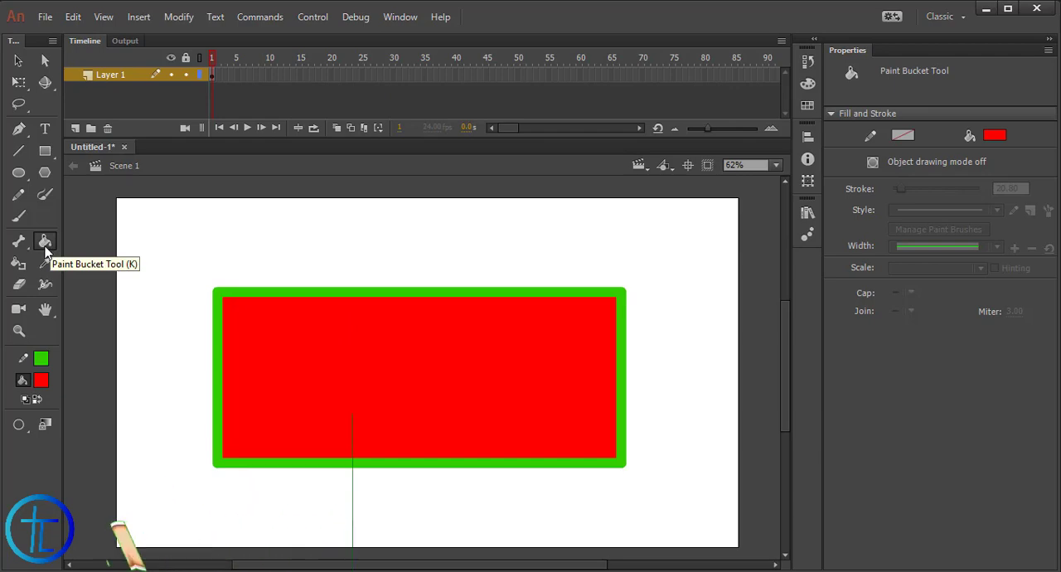
click(42, 381)
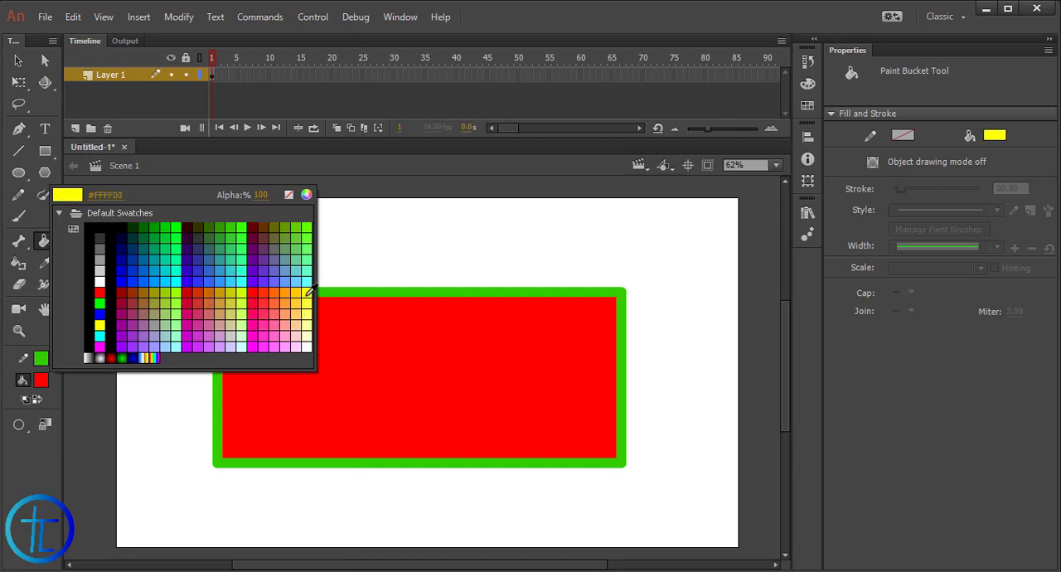
click(277, 290)
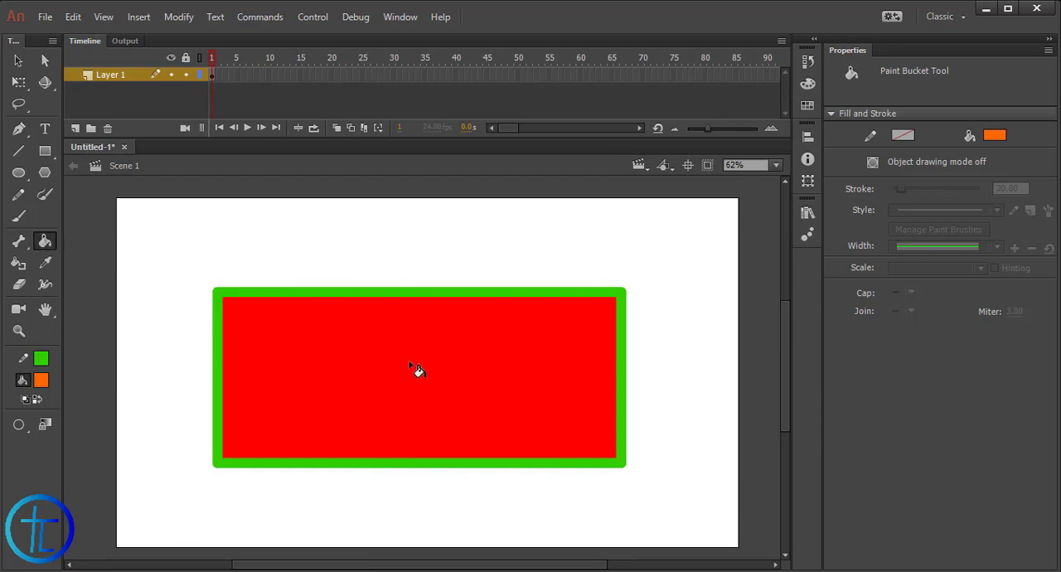
click(386, 372)
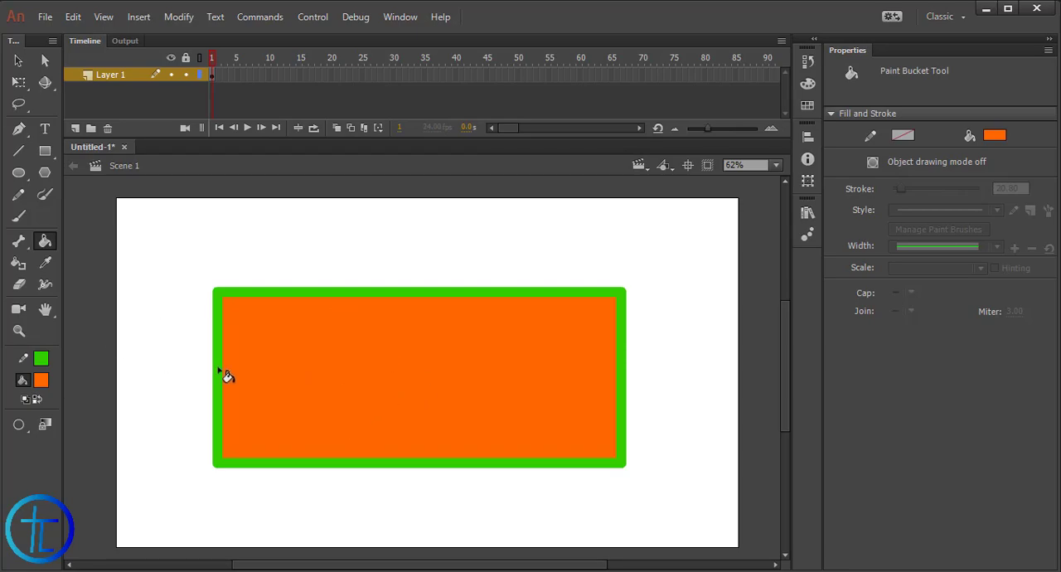
Change the fill color to dark purple and apply it to the large rectangle with the Paint Bucket
click(41, 380)
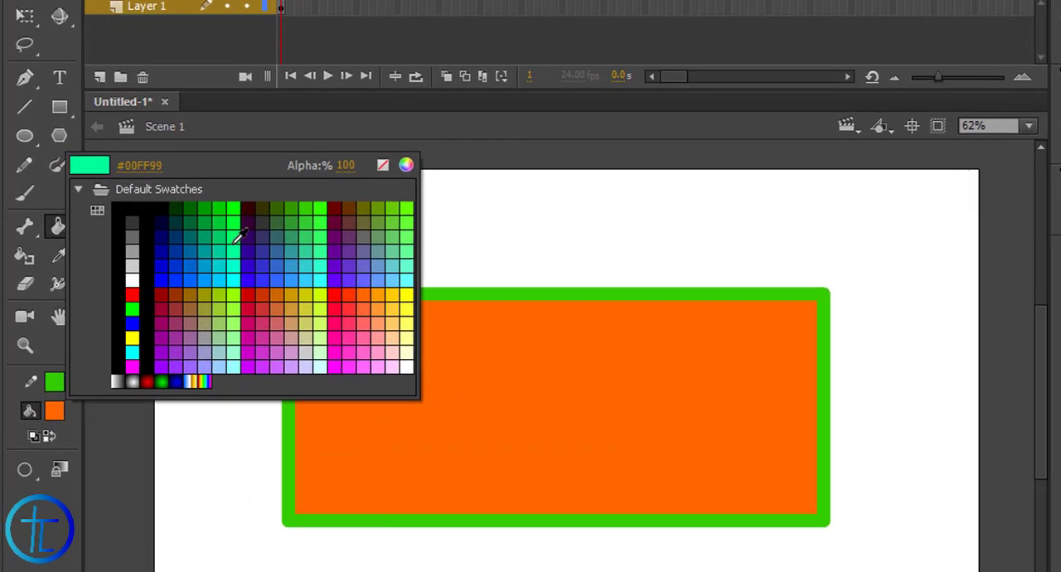
click(253, 236)
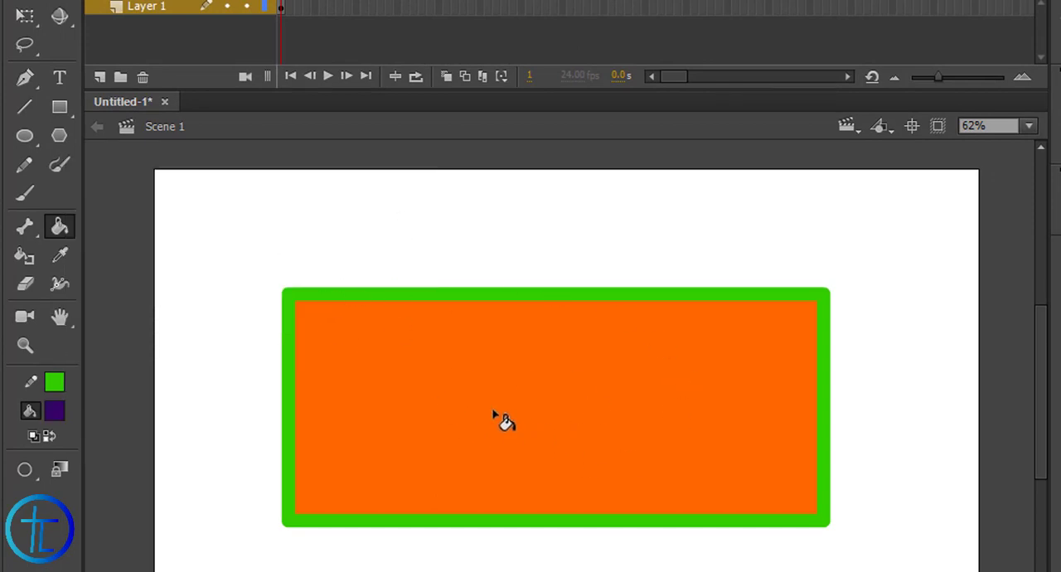
click(479, 379)
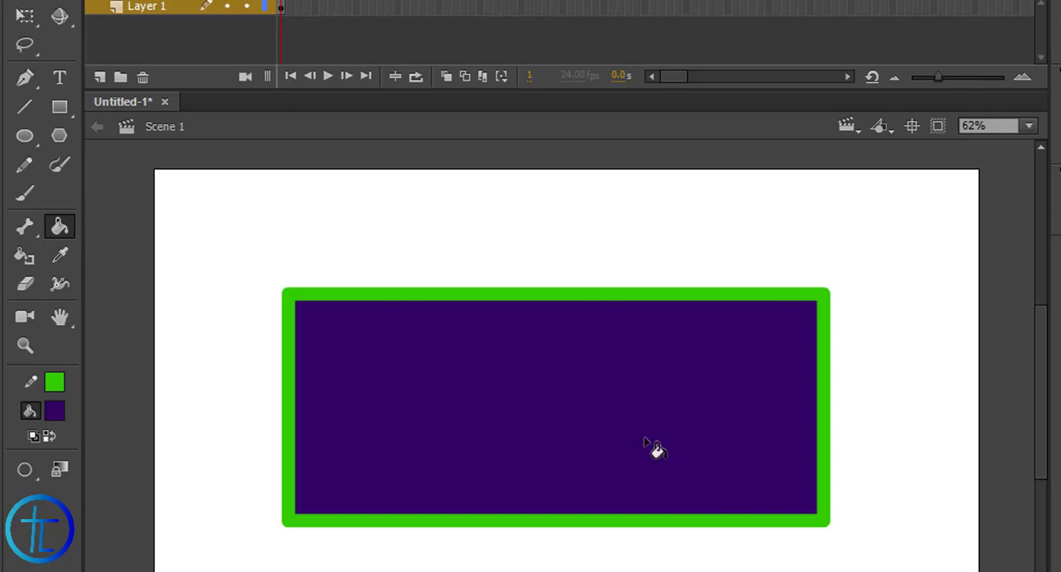
Recolor the large rectangle's outline to #CC0000 red with the Ink Bottle tool
click(32, 264)
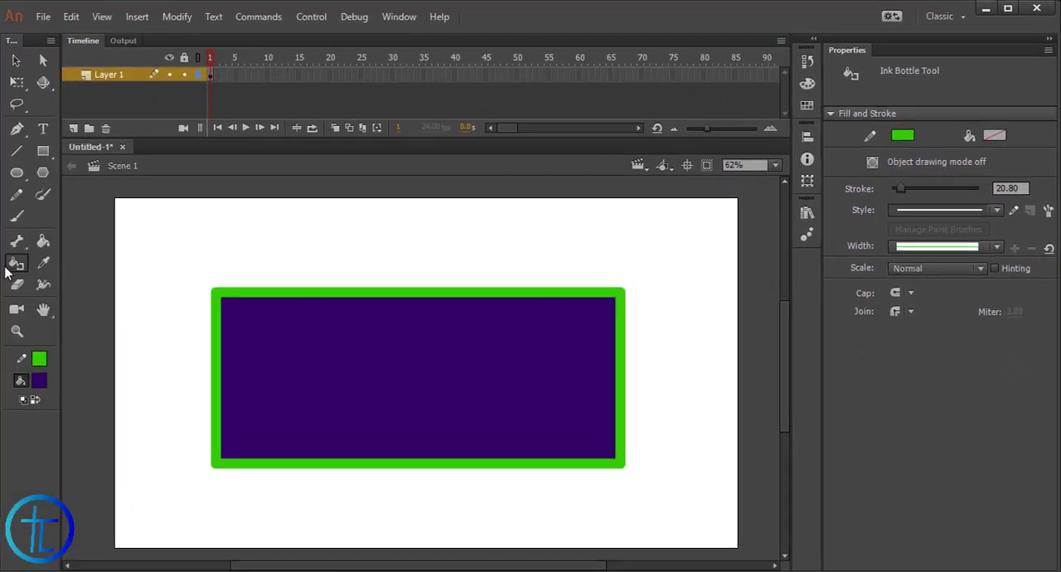
click(904, 137)
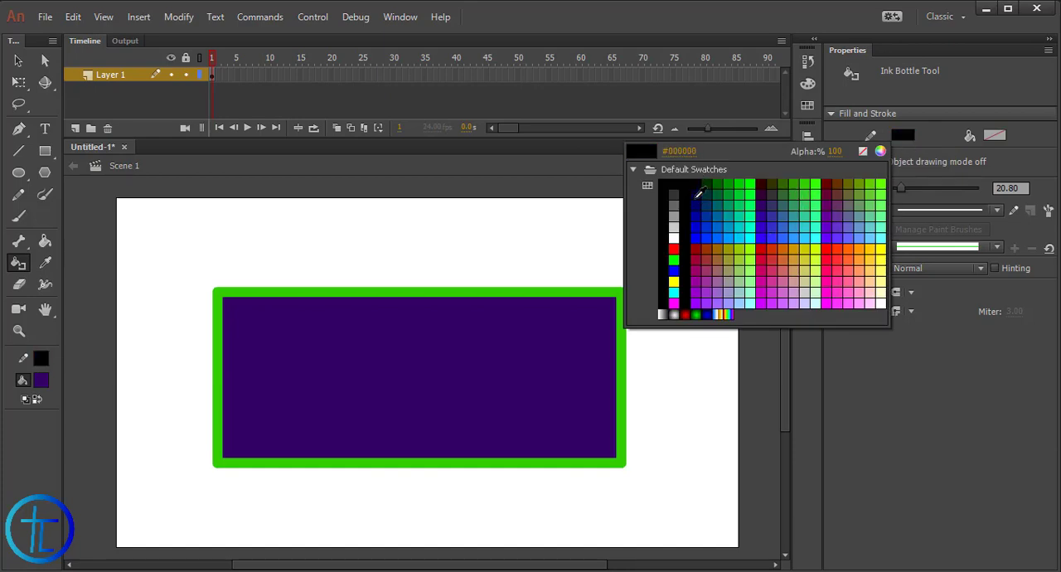
click(766, 246)
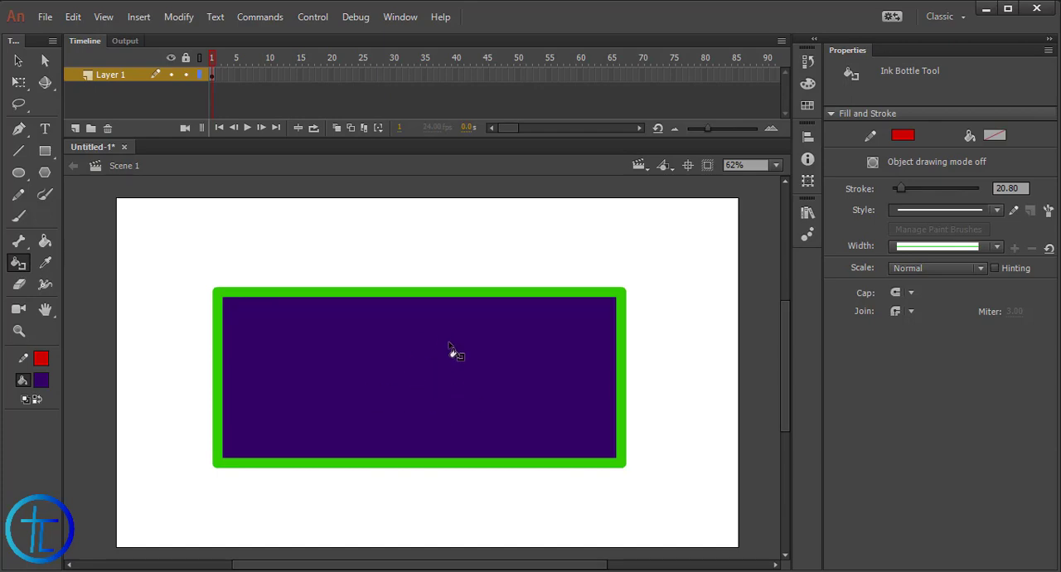
click(419, 358)
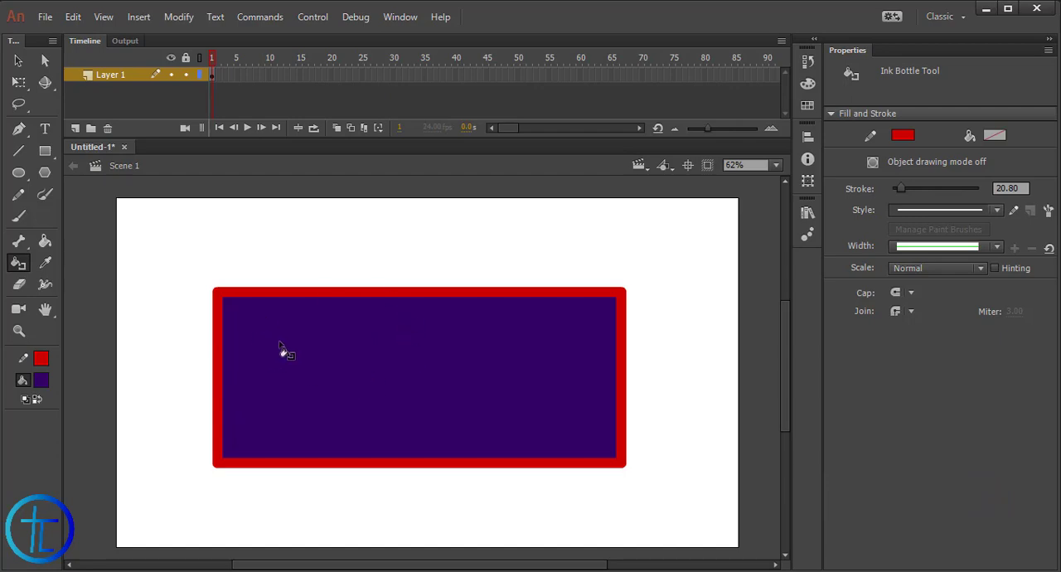
Draw a small rectangle with a bright green stroke near the stage's upper right, above the large rectangle
click(46, 263)
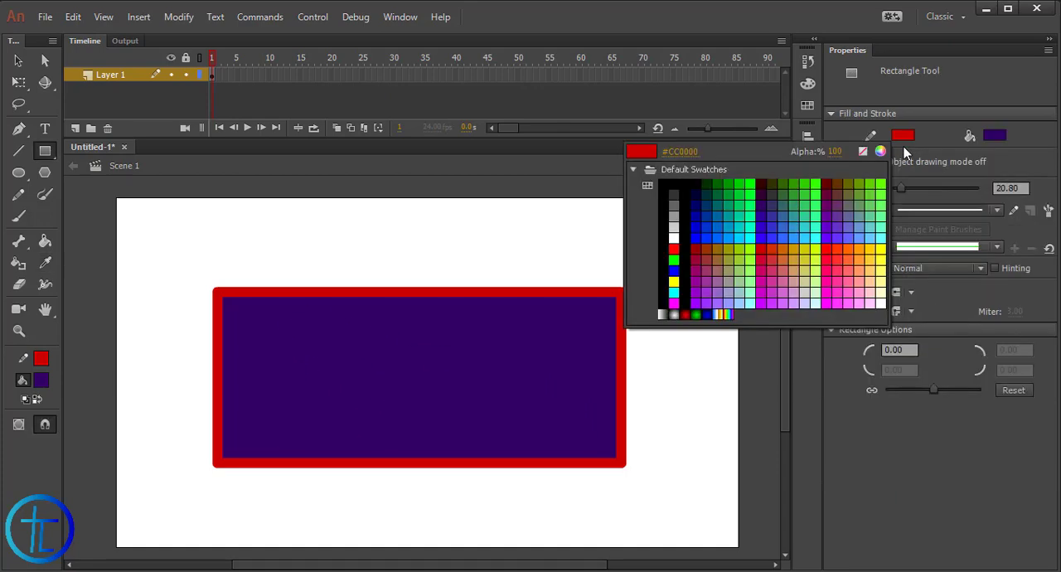
click(816, 193)
drag(521, 209, 688, 252)
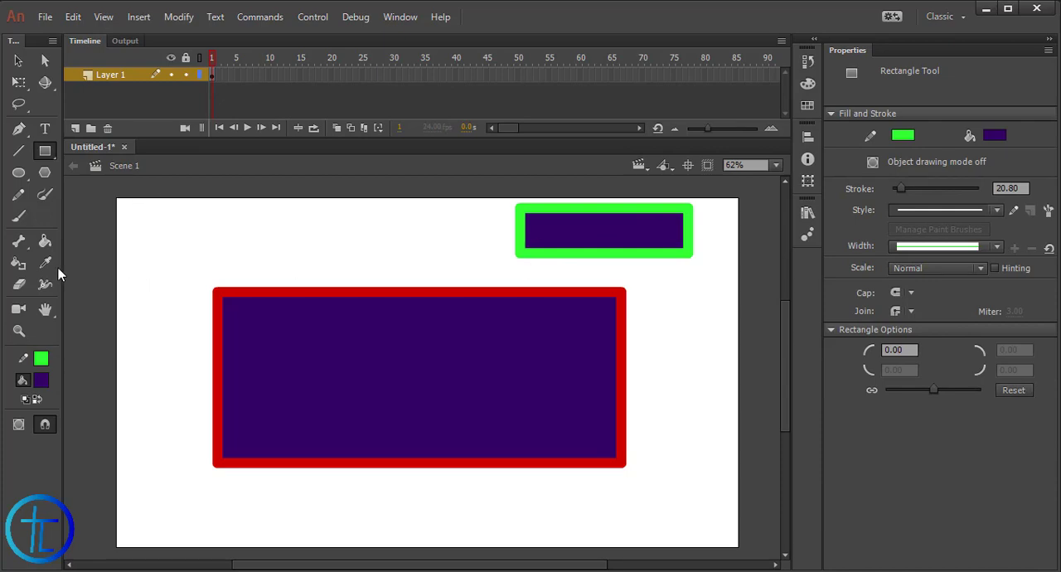
Select the small rectangle's fill and set its color to #FF0000 red
key(v)
click(604, 230)
click(994, 203)
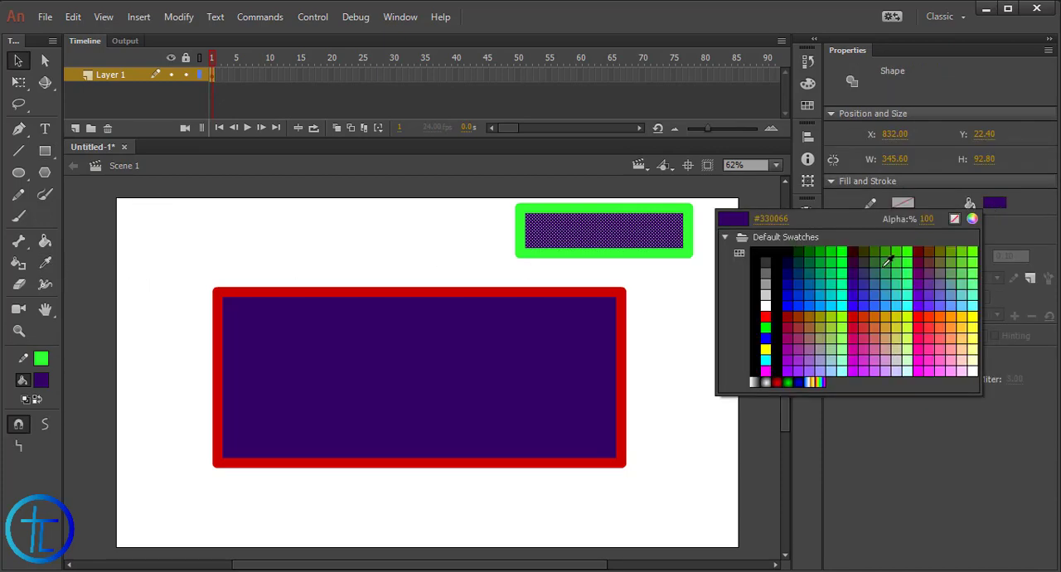
click(920, 320)
Select the large rectangle's fill and change its color to medium blue
click(424, 388)
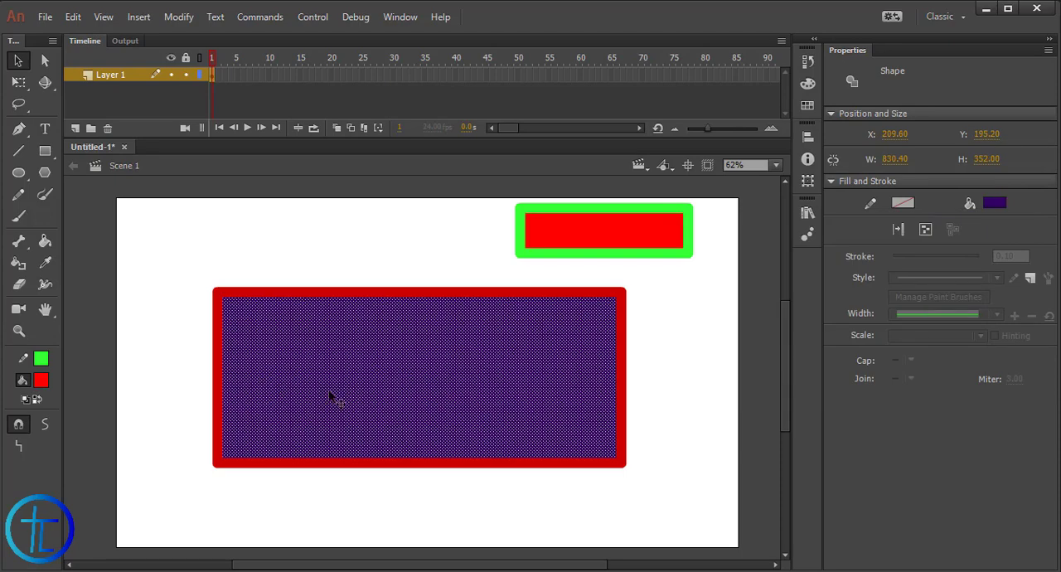
click(615, 229)
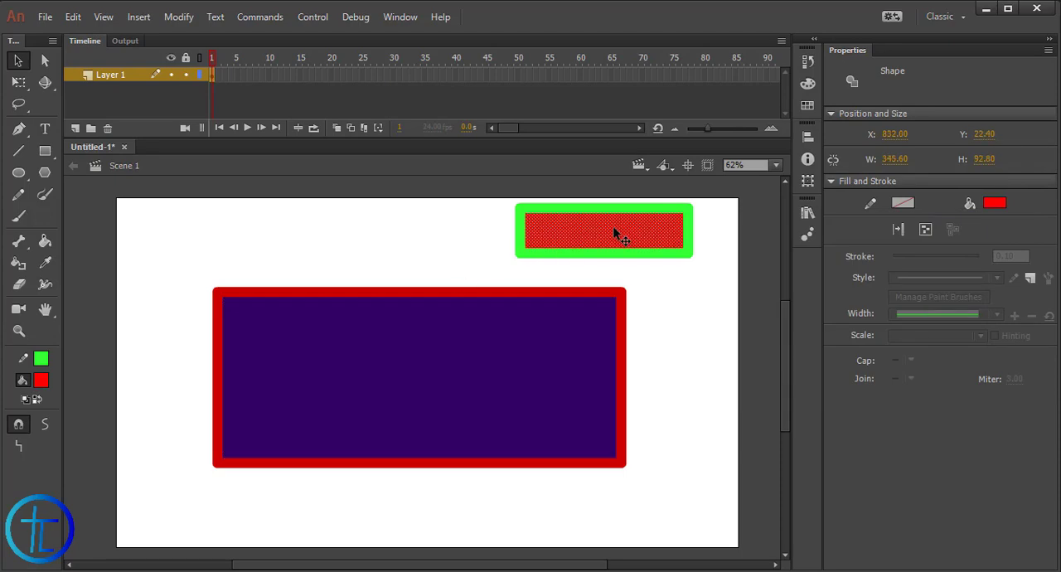
click(421, 263)
click(291, 387)
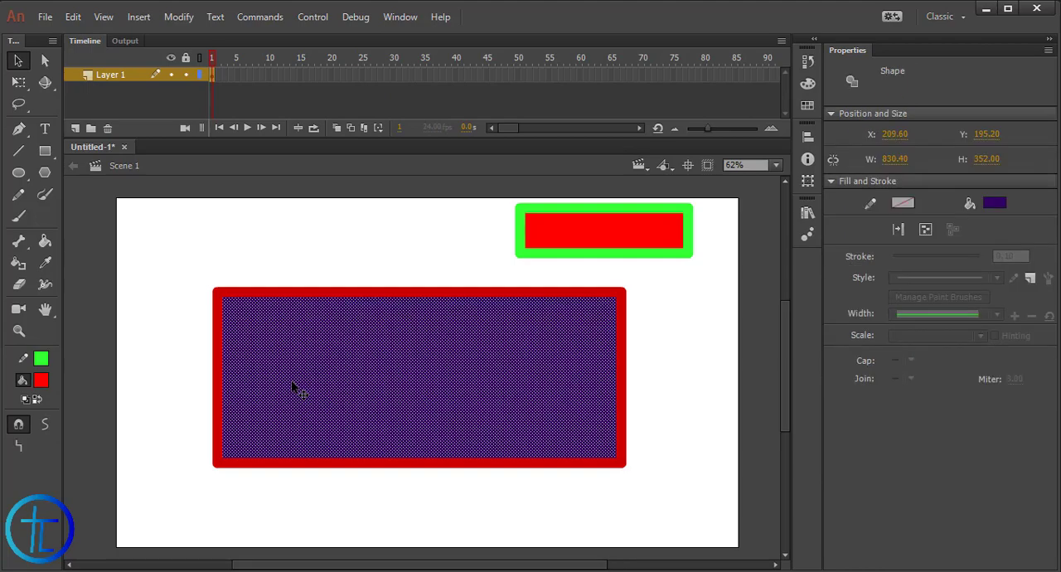
click(42, 380)
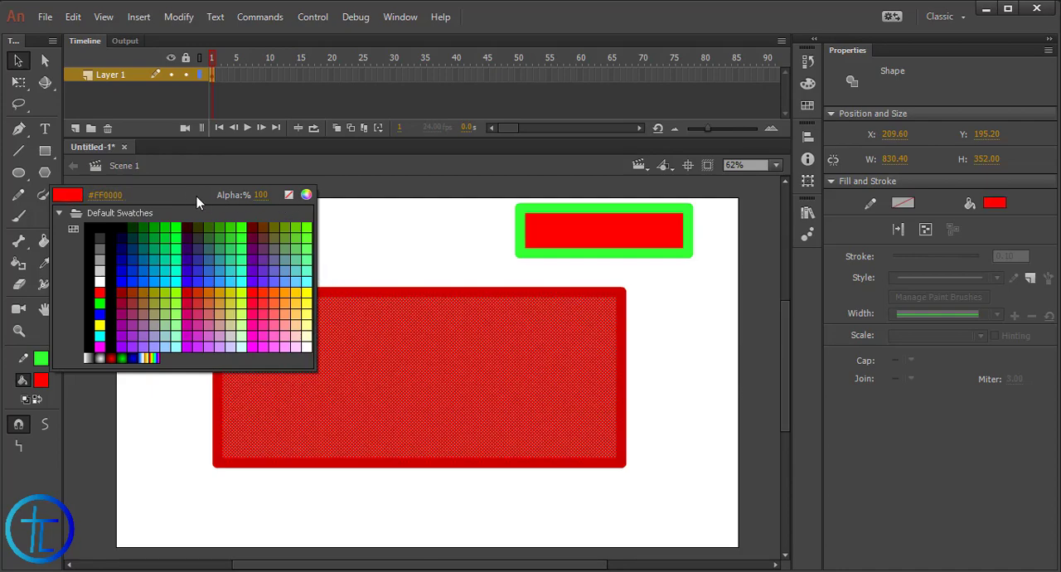
click(188, 197)
click(483, 254)
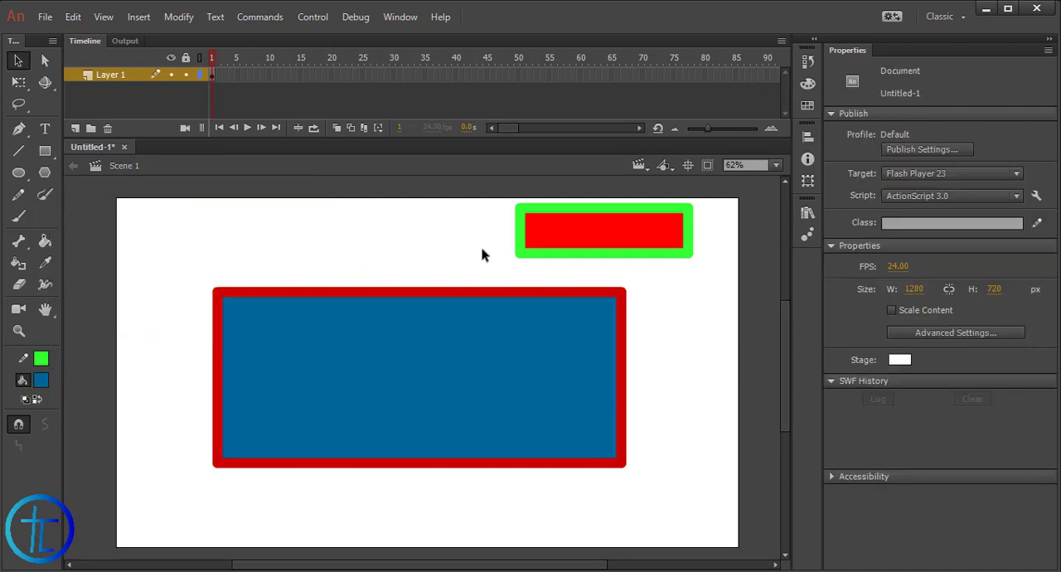
Sample the small rectangle's red fill with the Eyedropper and apply it to the large rectangle
click(592, 234)
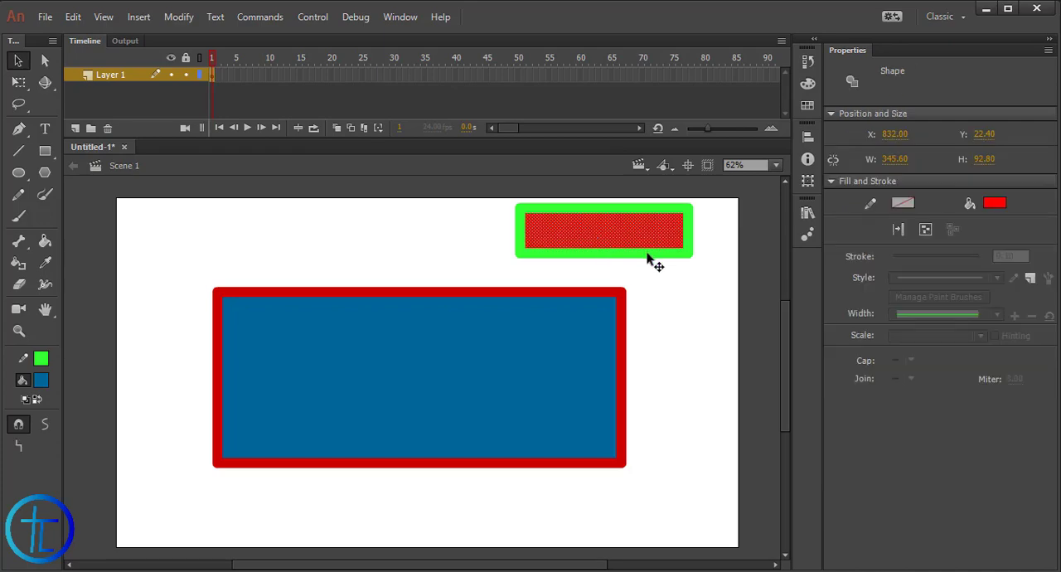
click(46, 262)
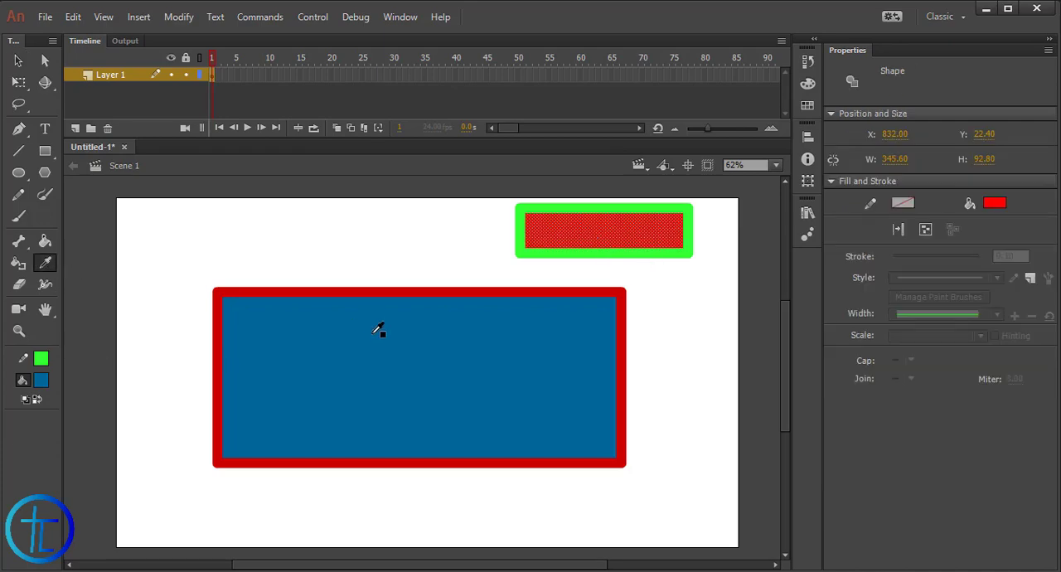
click(611, 222)
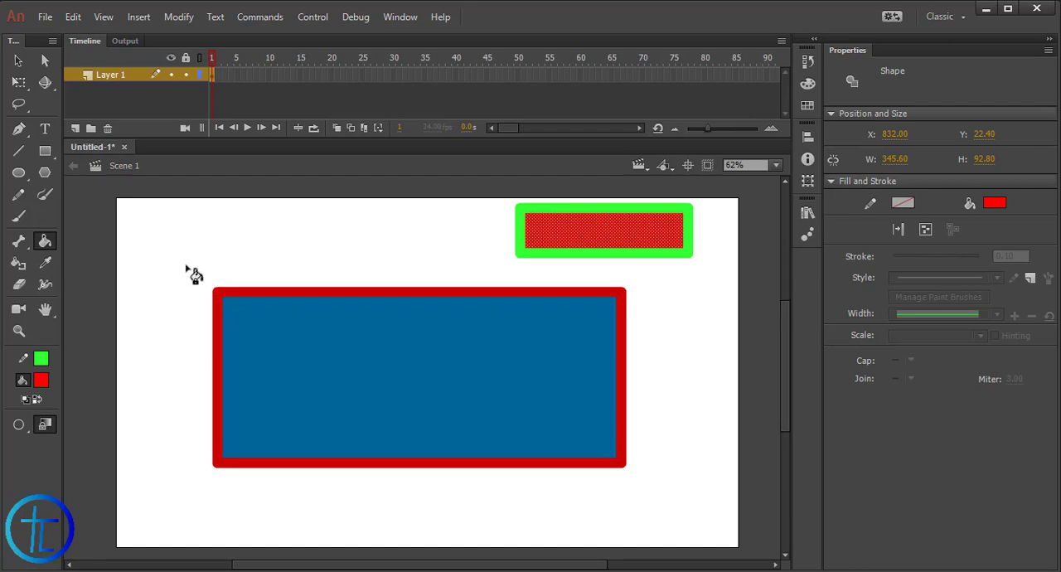
click(609, 229)
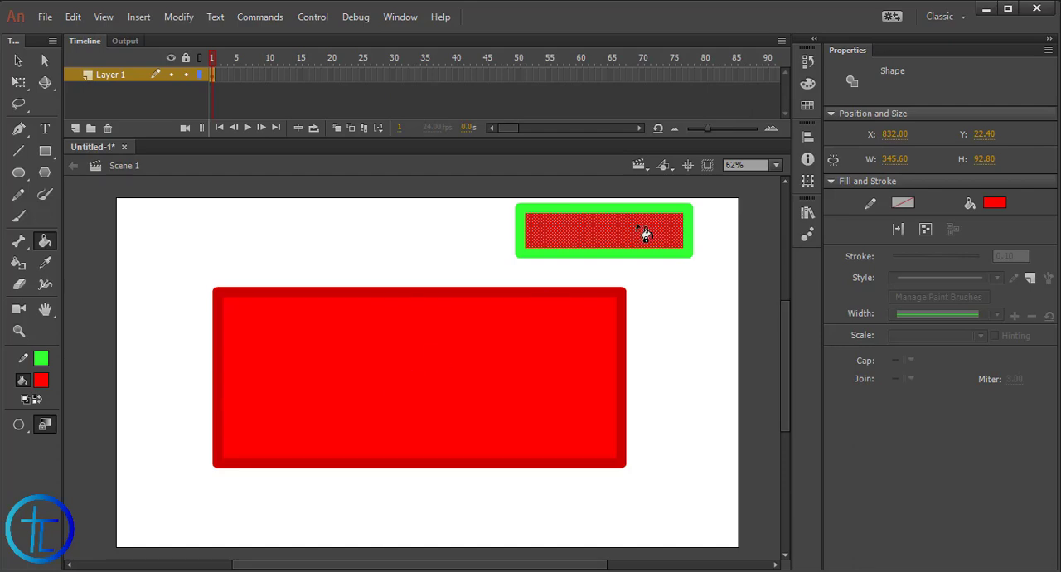
Sample the gray workspace background with the Eyedropper, and resample red from the large rectangle as the fill color
click(45, 262)
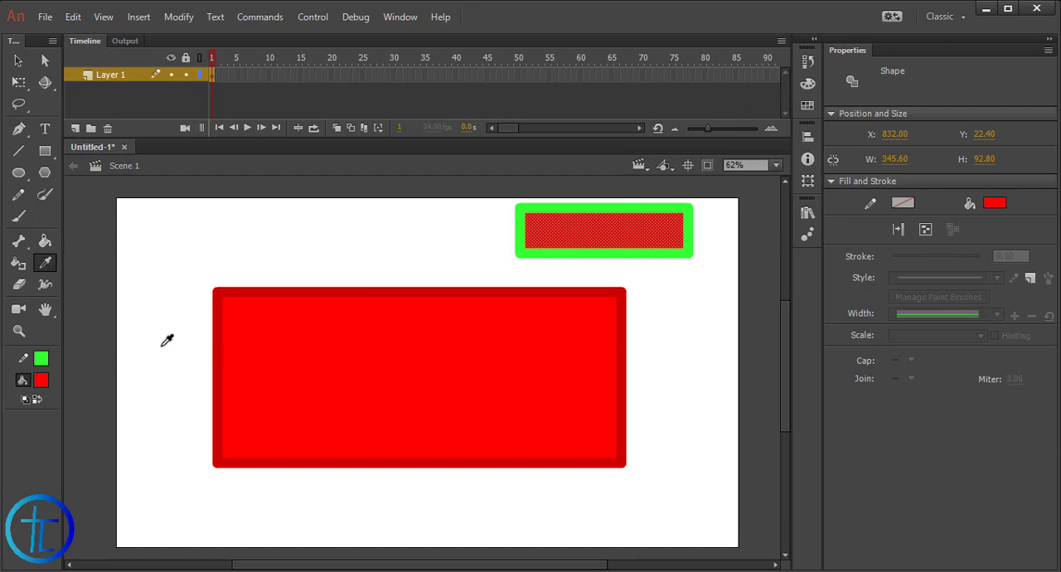
click(95, 398)
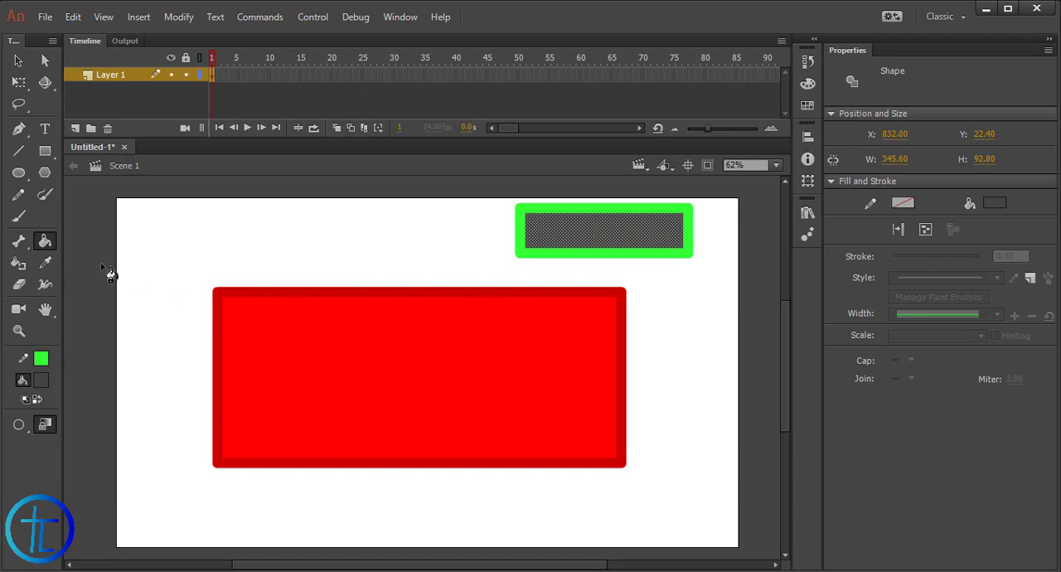
click(45, 262)
click(358, 340)
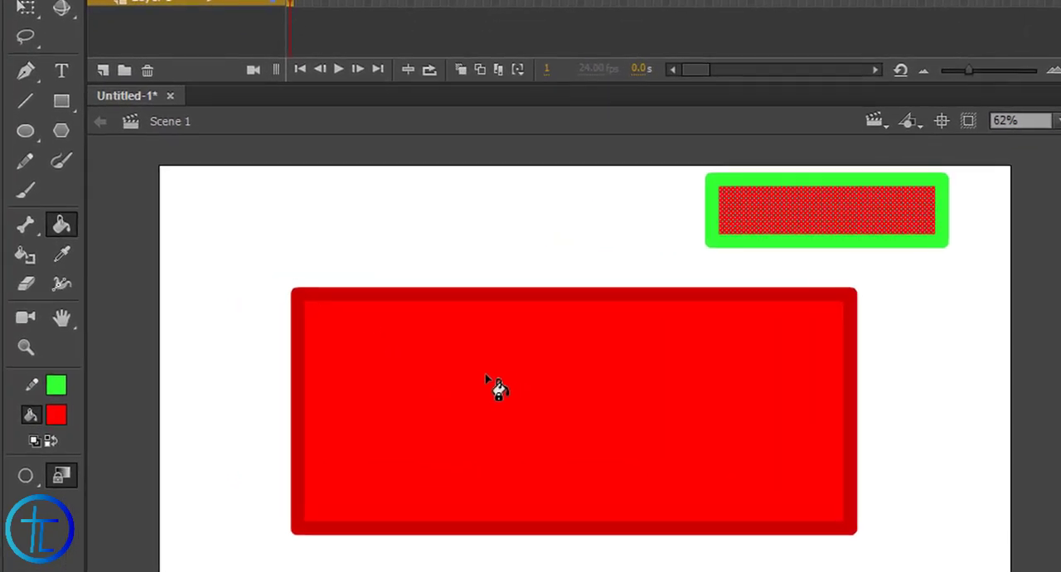
Open the fill color in the Color Picker, copy its hex code and close the picker
click(56, 415)
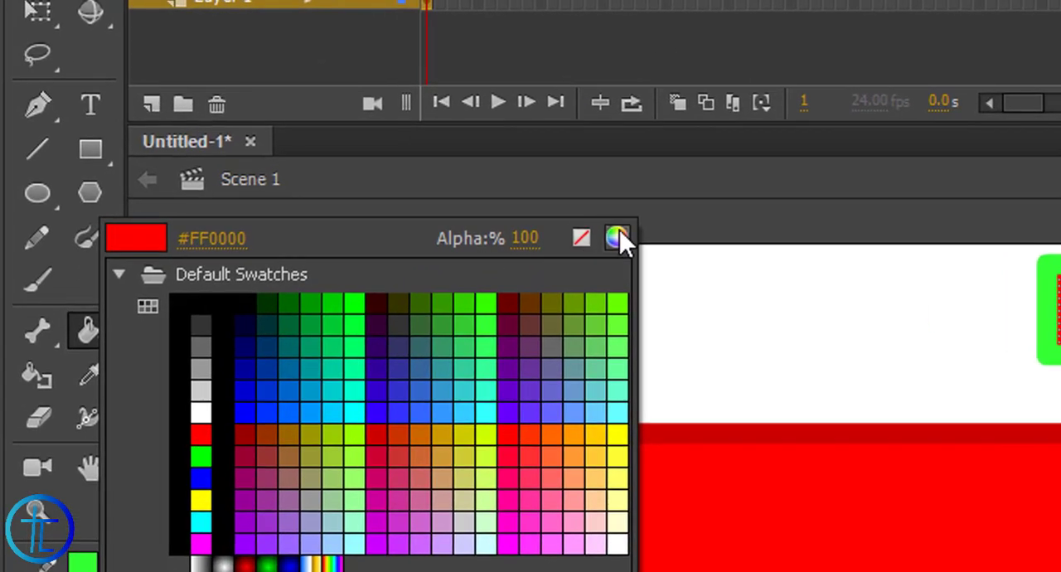
click(616, 238)
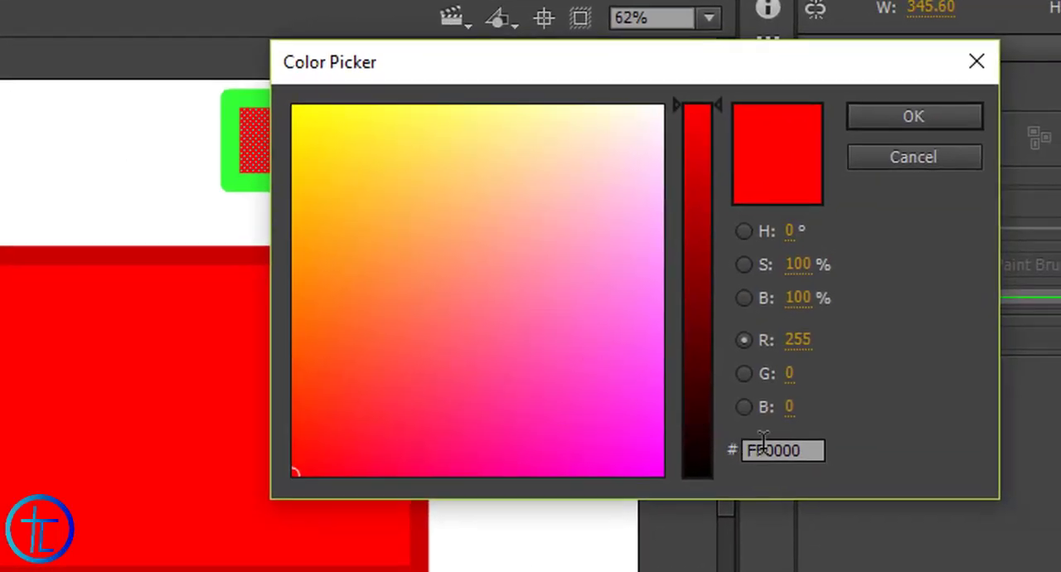
click(764, 448)
double_click(760, 448)
right_click(792, 452)
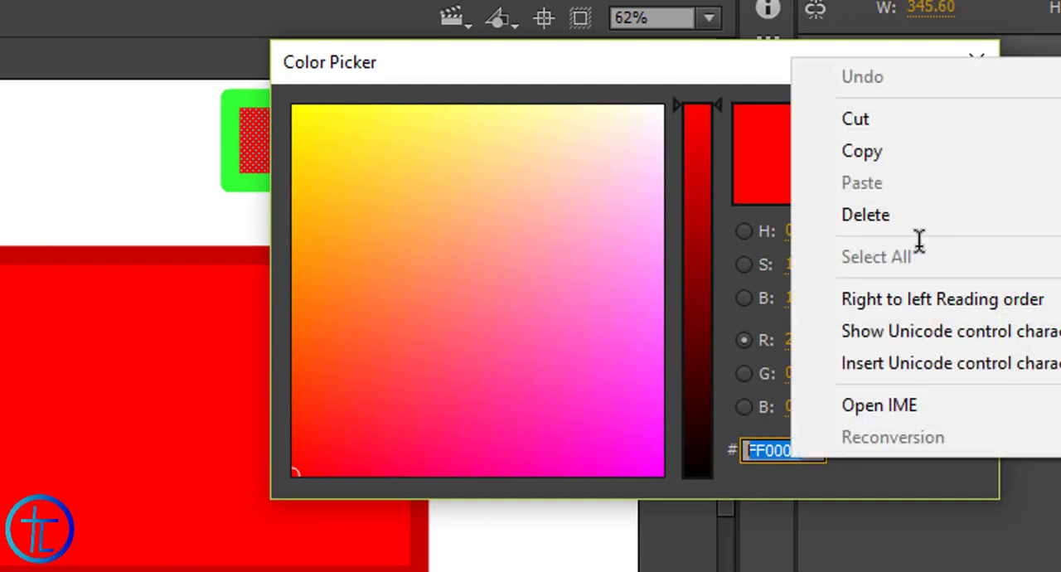
click(862, 155)
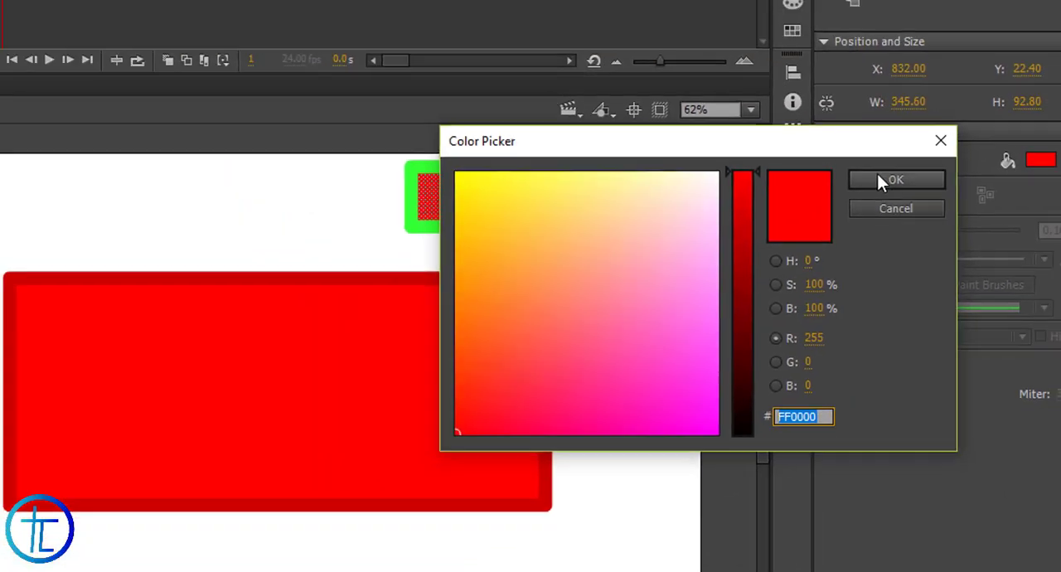
click(890, 117)
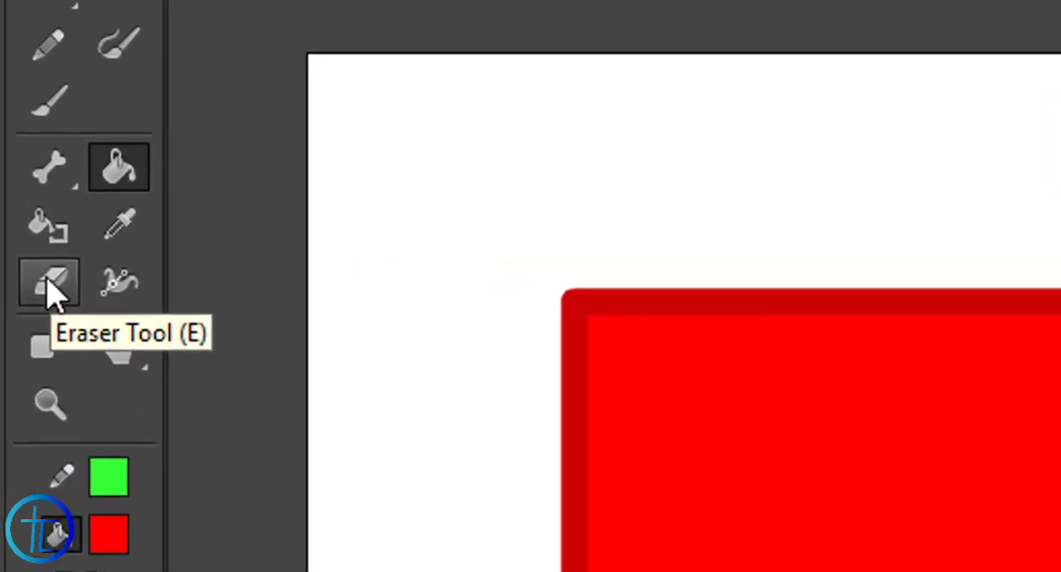
Enlarge the Eraser tool and erase freehand strokes across the upper part of the large red rectangle
click(47, 282)
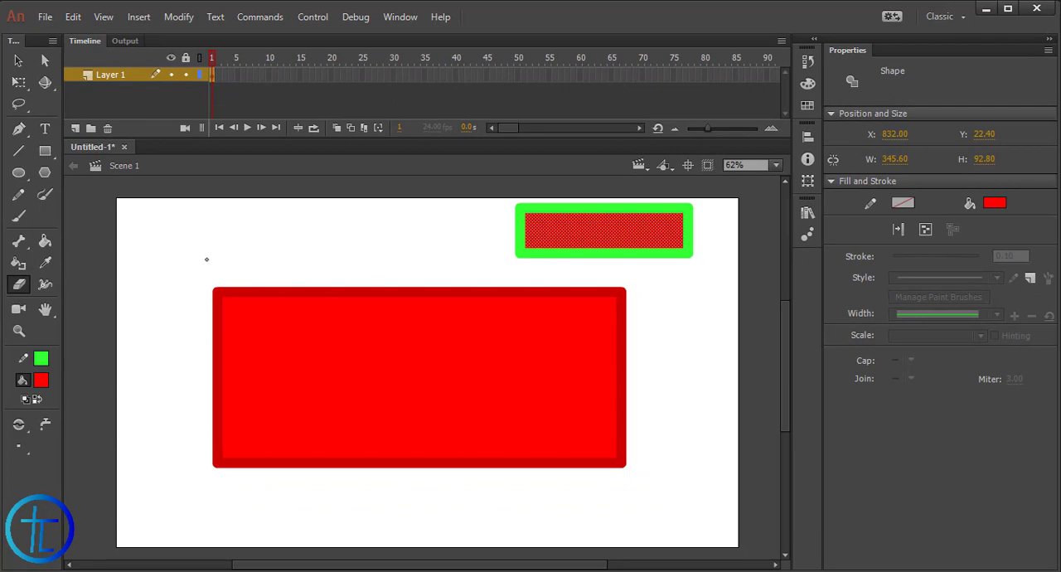
key(])
key(])
key(])
key(])
key(])
key(])
key(])
key(])
key(])
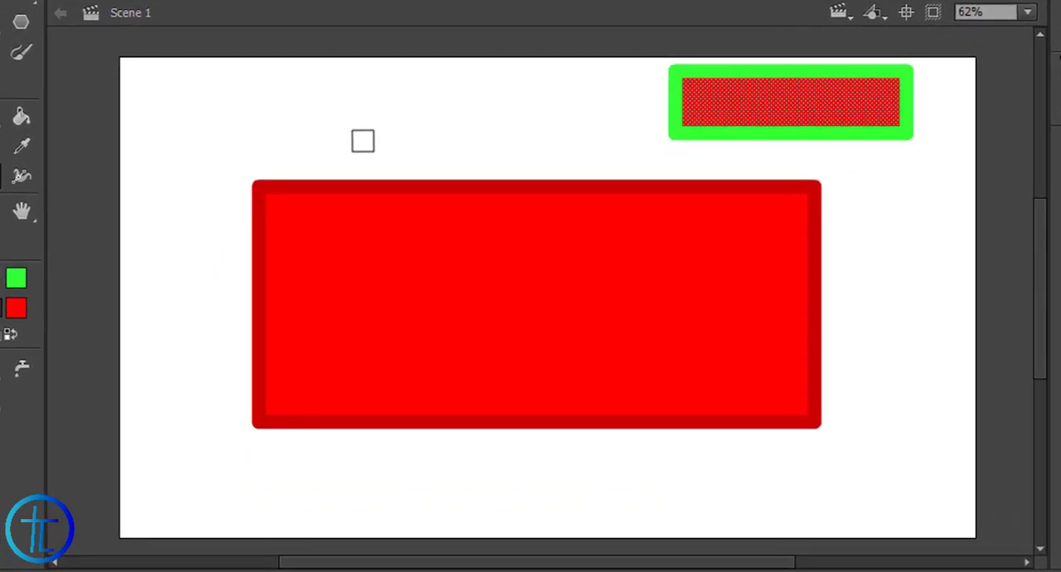
mouse_move(362, 141)
mouse_down()
mouse_move(227, 344)
mouse_move(350, 215)
mouse_move(465, 145)
mouse_move(275, 287)
mouse_move(572, 173)
mouse_move(250, 310)
mouse_move(631, 164)
mouse_move(532, 225)
mouse_move(678, 231)
mouse_move(503, 247)
mouse_move(777, 178)
mouse_move(402, 237)
mouse_move(430, 169)
mouse_move(369, 165)
mouse_move(456, 193)
mouse_move(653, 171)
mouse_move(685, 124)
mouse_move(391, 139)
mouse_move(368, 186)
mouse_move(398, 183)
mouse_move(329, 197)
mouse_move(326, 333)
mouse_move(578, 285)
mouse_move(479, 262)
mouse_move(621, 284)
mouse_move(516, 348)
mouse_move(730, 223)
mouse_move(736, 173)
mouse_move(762, 160)
mouse_move(743, 261)
mouse_move(806, 182)
mouse_move(836, 162)
mouse_move(812, 237)
mouse_move(830, 245)
mouse_move(816, 328)
mouse_move(829, 271)
mouse_up()
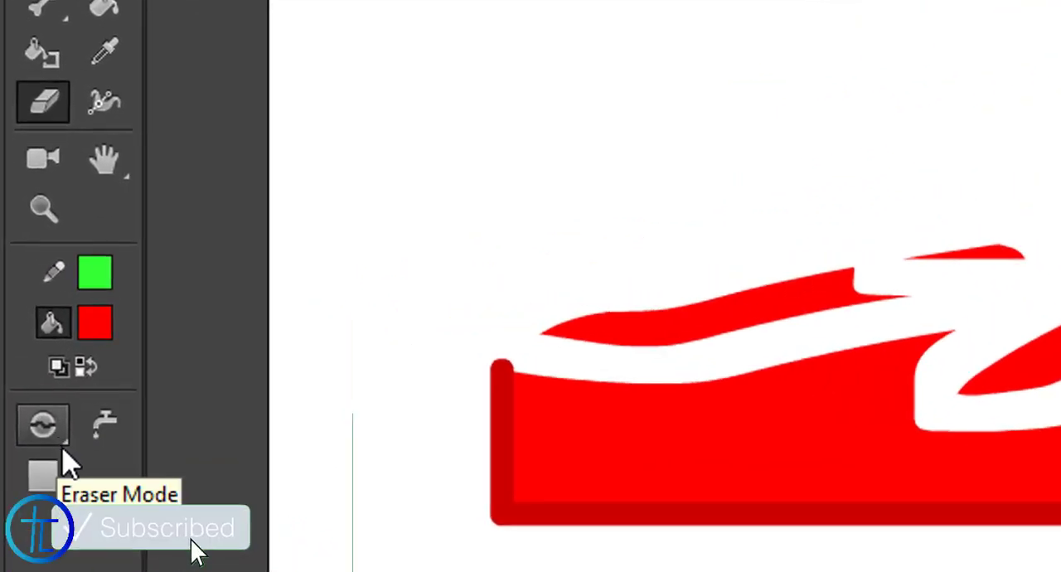
Set the Eraser mode to Erase Fills and erase across the fills of the large and small red rectangles
click(58, 444)
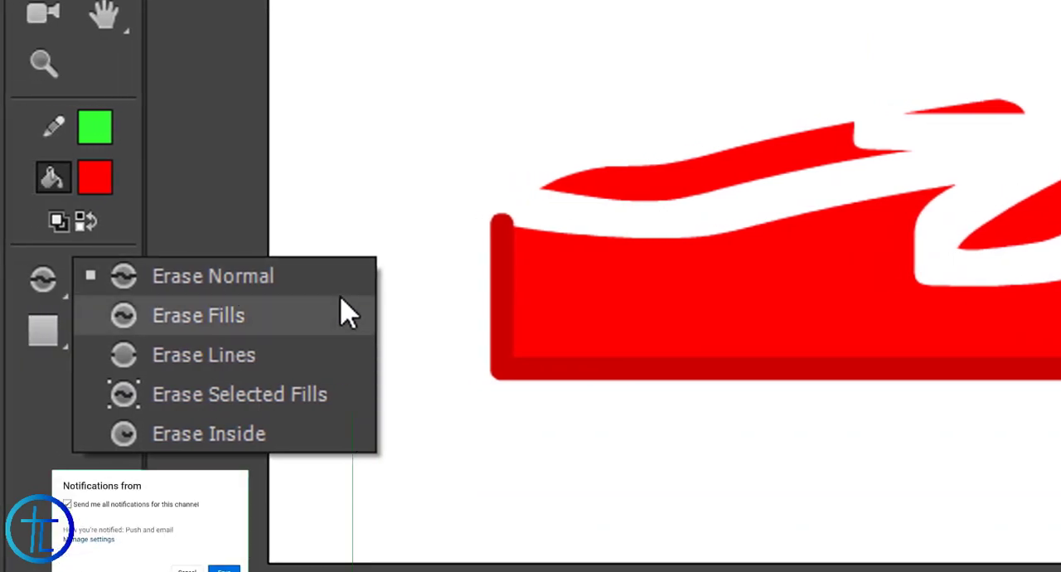
click(230, 316)
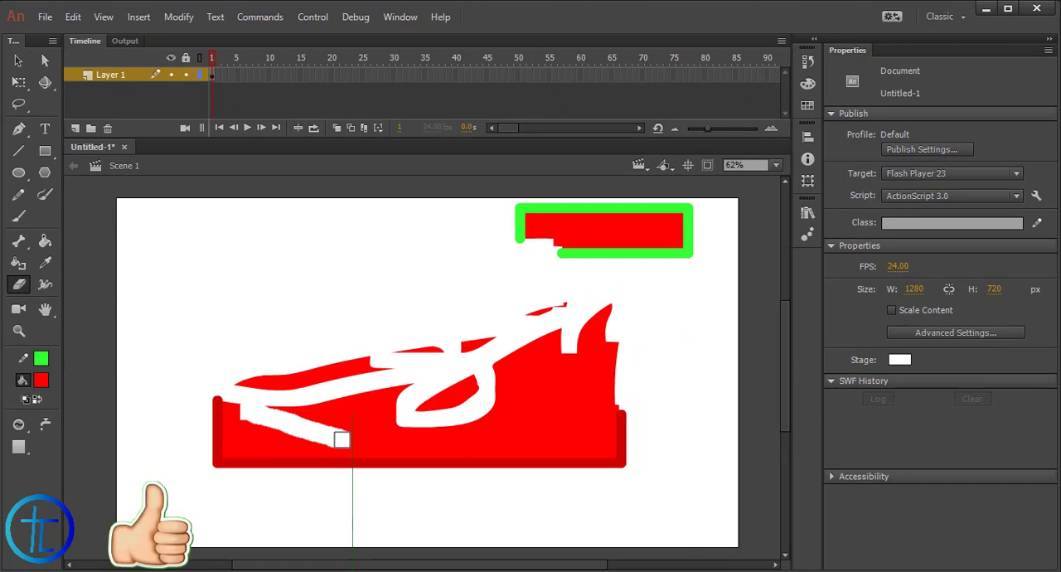
mouse_move(341, 439)
mouse_down()
mouse_move(250, 404)
mouse_move(195, 440)
mouse_move(253, 409)
mouse_move(204, 472)
mouse_move(241, 431)
mouse_move(284, 416)
mouse_move(234, 458)
mouse_move(259, 443)
mouse_move(348, 434)
mouse_move(301, 432)
mouse_move(290, 395)
mouse_move(384, 477)
mouse_move(405, 432)
mouse_move(417, 449)
mouse_move(169, 476)
mouse_move(328, 451)
mouse_move(180, 465)
mouse_up()
mouse_move(472, 249)
mouse_down()
mouse_move(514, 201)
mouse_move(519, 216)
mouse_move(519, 194)
mouse_move(524, 242)
mouse_move(536, 225)
mouse_move(522, 224)
mouse_move(704, 210)
mouse_up()
key(ctrl+z)
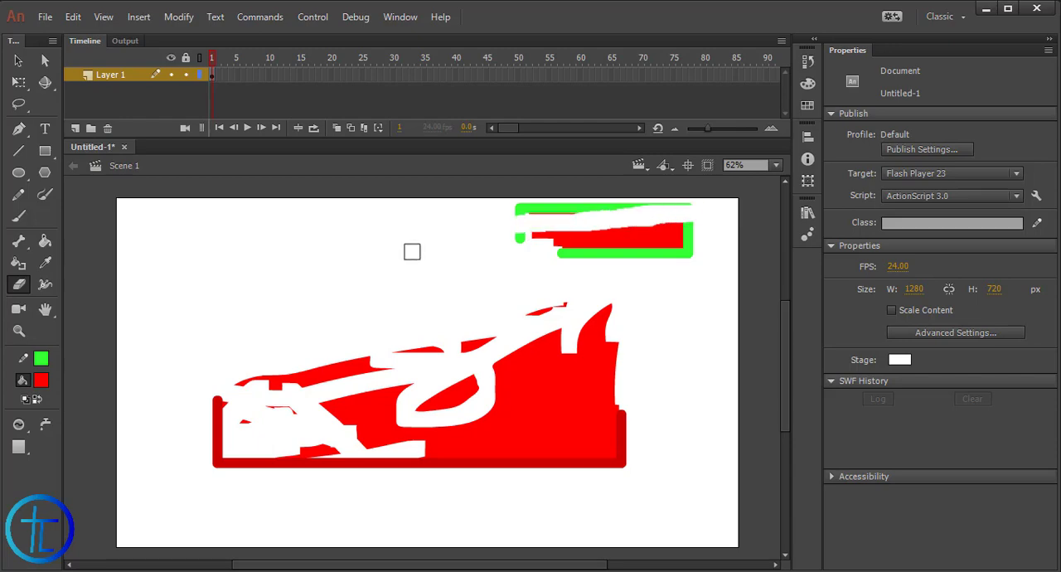
Set the Eraser mode to Erase Lines and erase parts of the large rectangle's dark red outline and the small rectangle's green outline
click(19, 424)
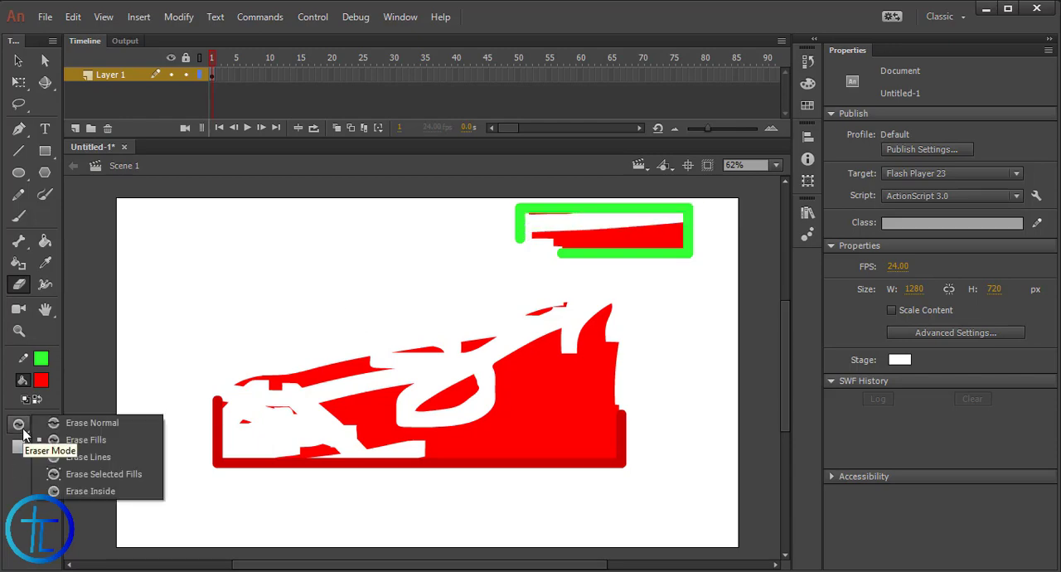
click(70, 462)
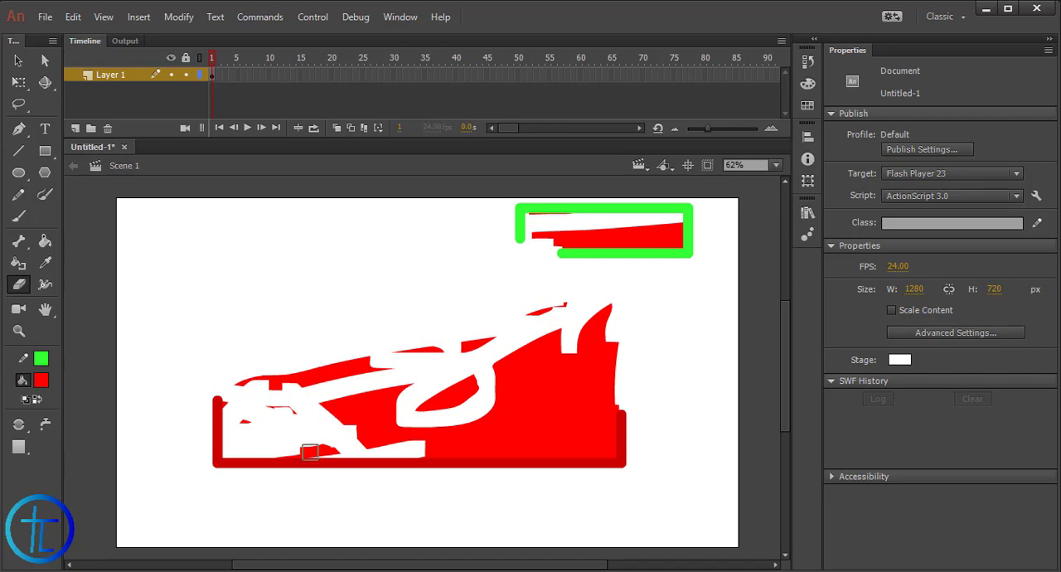
drag(342, 356, 172, 435)
mouse_move(226, 382)
mouse_down()
mouse_move(221, 466)
mouse_move(216, 394)
mouse_move(245, 479)
mouse_move(456, 407)
mouse_up()
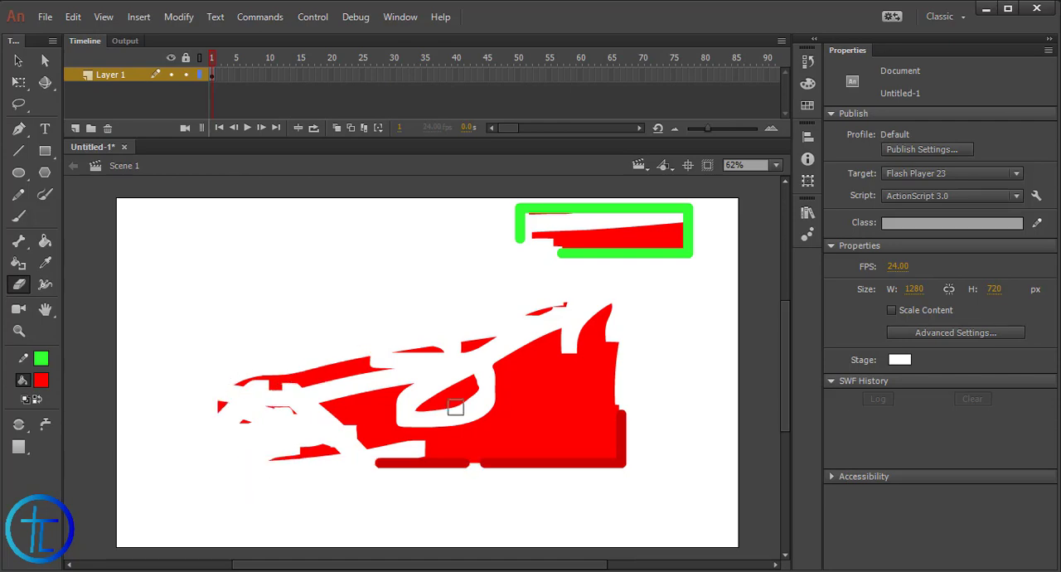
drag(535, 498, 590, 380)
mouse_move(664, 275)
mouse_down()
mouse_move(656, 228)
mouse_move(634, 230)
mouse_move(701, 248)
mouse_move(581, 272)
mouse_move(597, 284)
mouse_move(580, 251)
mouse_move(628, 241)
mouse_up()
Set the Eraser mode to Erase Selected Fills, select the large red fill area and erase crossing strokes through it
click(18, 424)
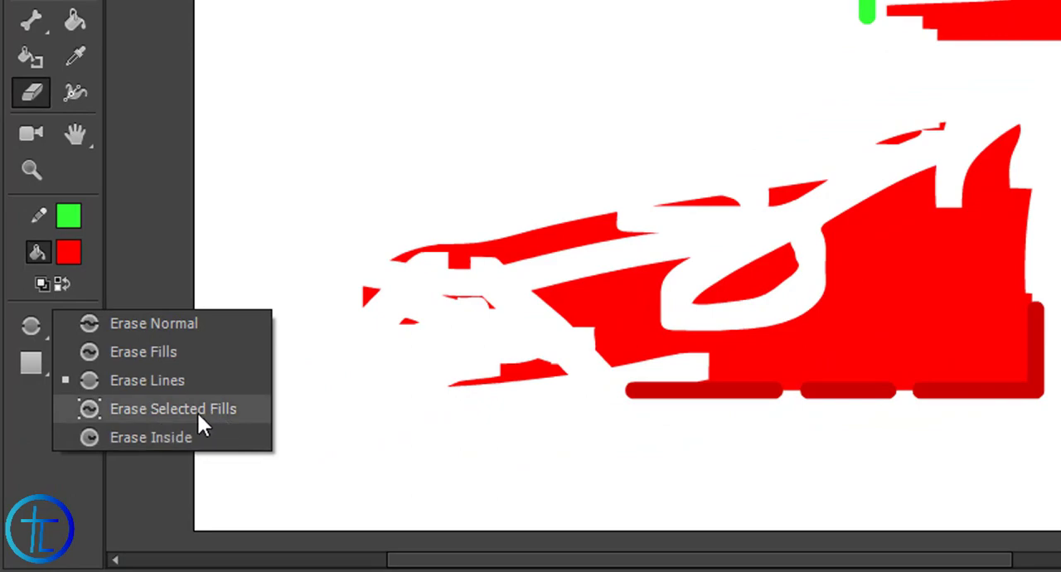
click(198, 411)
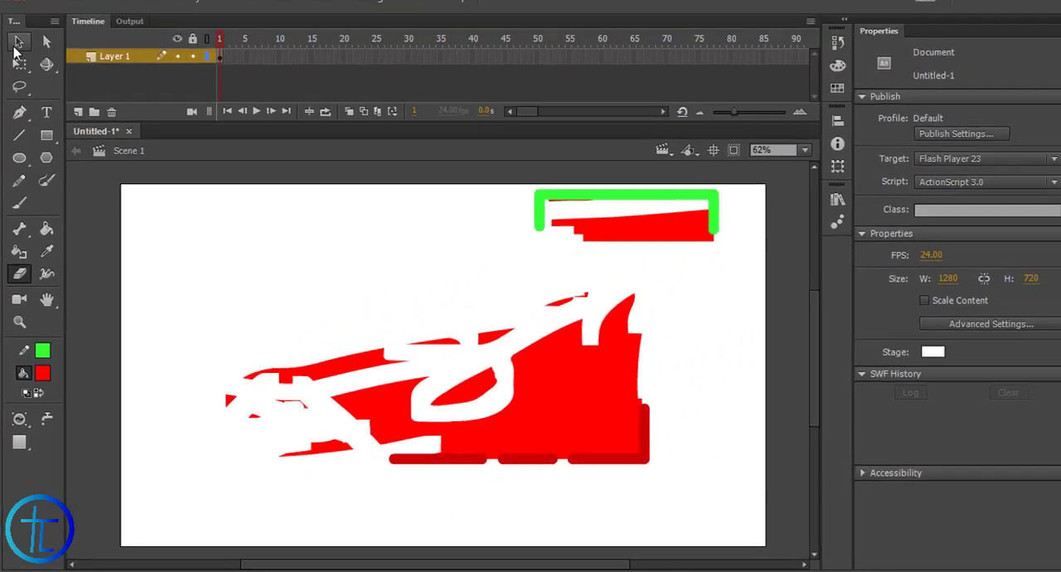
click(14, 47)
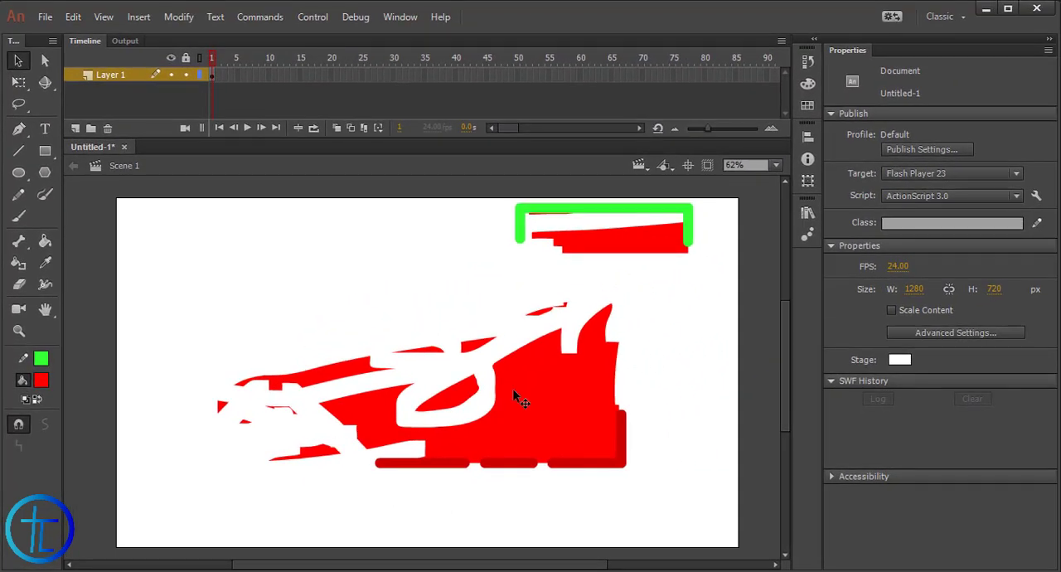
click(532, 381)
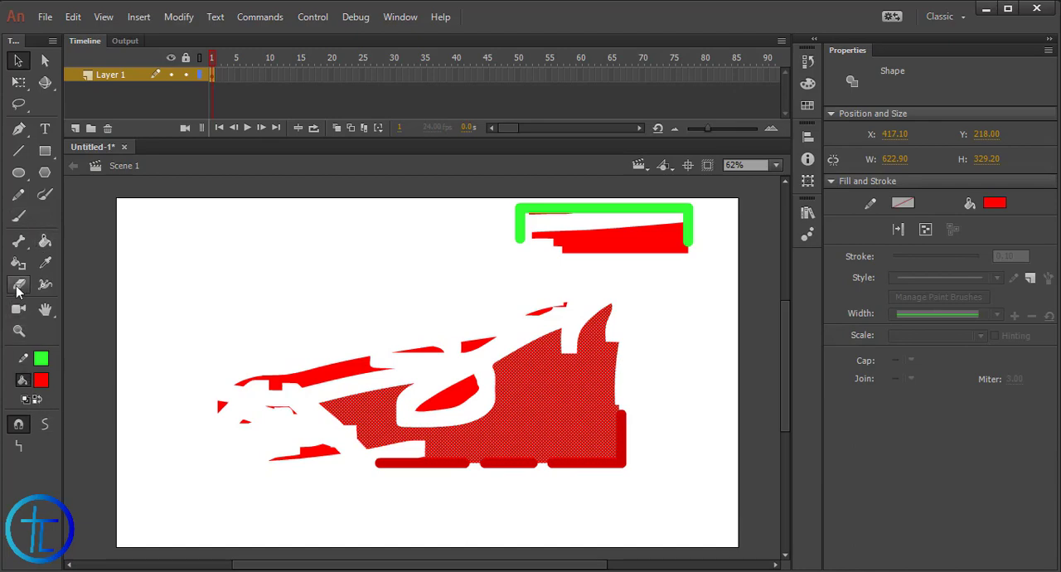
click(18, 284)
drag(406, 379, 581, 424)
drag(592, 384, 469, 450)
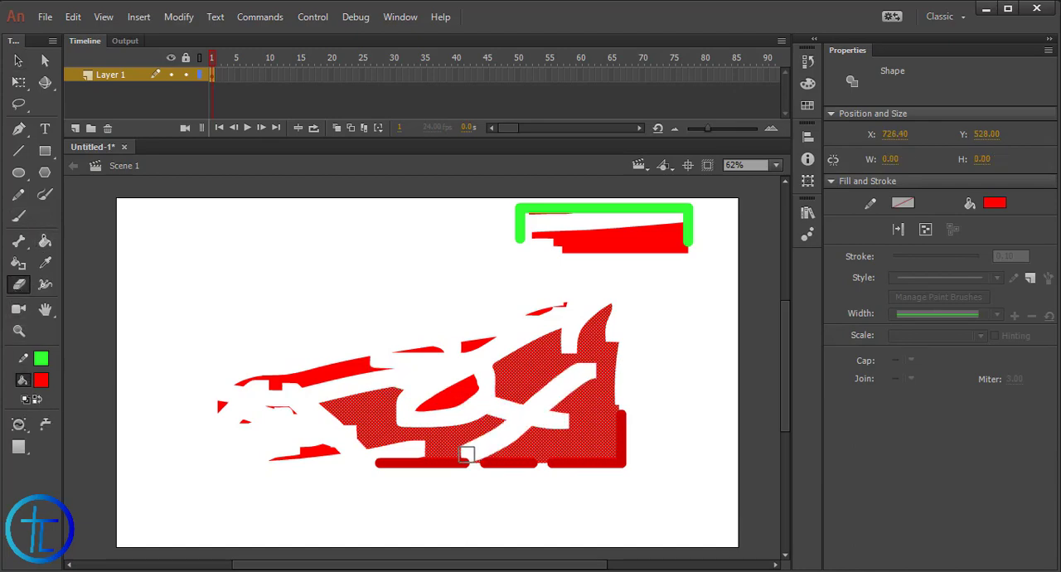
mouse_move(447, 390)
mouse_down()
mouse_move(429, 433)
mouse_move(470, 389)
mouse_move(428, 408)
mouse_move(356, 389)
mouse_move(496, 445)
mouse_move(417, 452)
mouse_move(628, 426)
mouse_move(518, 465)
mouse_up()
Set the Eraser to Erase Normal with the largest round shape and erase strokes across the large rectangle's remaining pieces
click(18, 424)
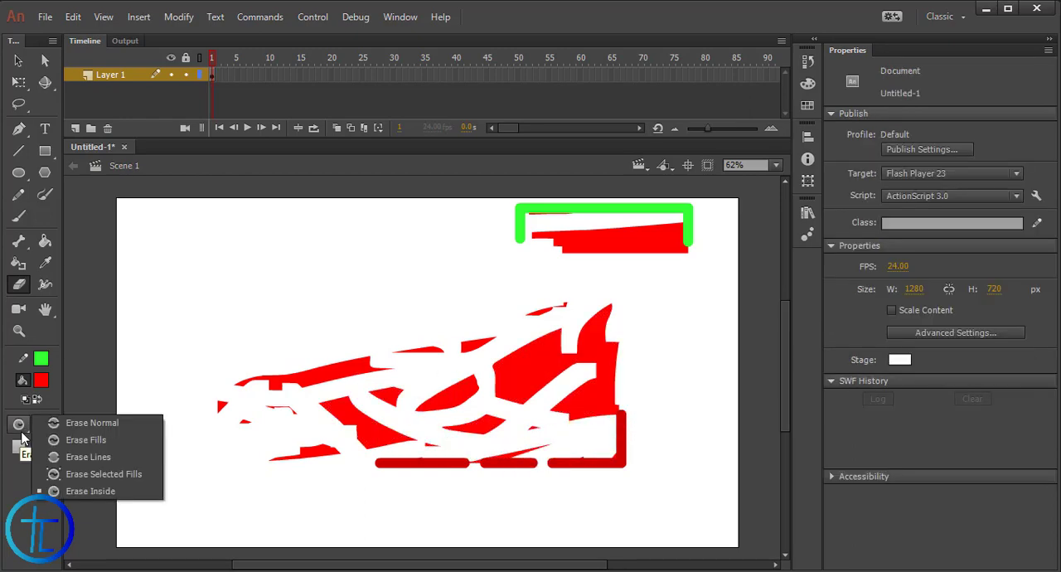
click(125, 422)
click(29, 452)
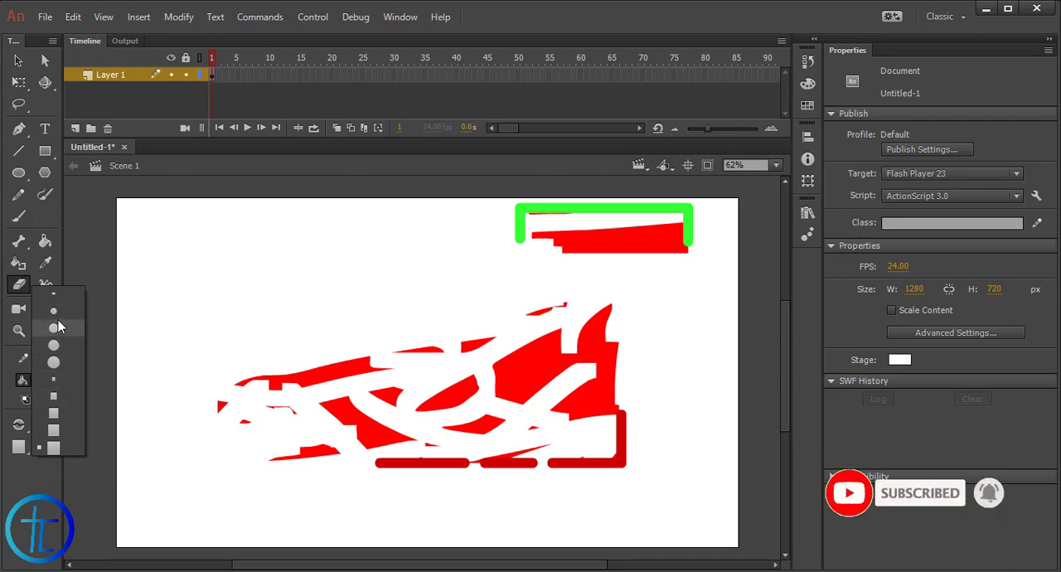
click(57, 327)
click(20, 447)
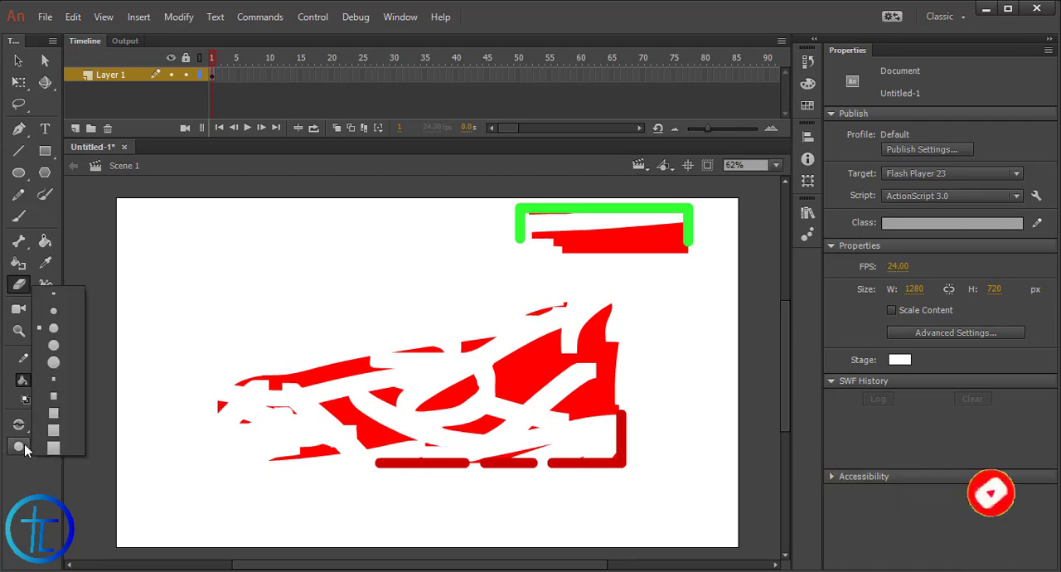
click(55, 363)
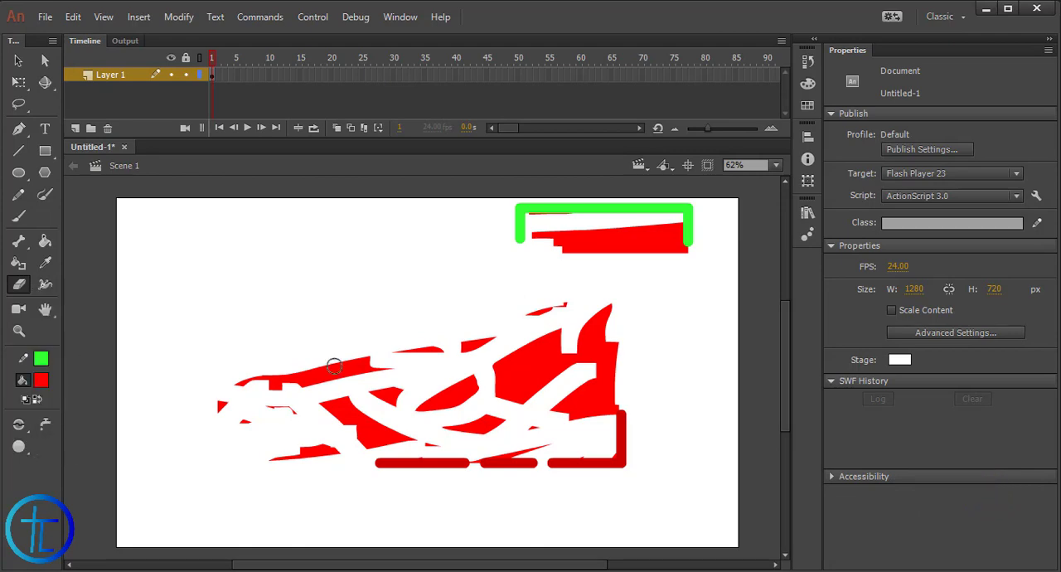
mouse_move(299, 366)
mouse_down()
mouse_move(324, 394)
mouse_move(294, 441)
mouse_up()
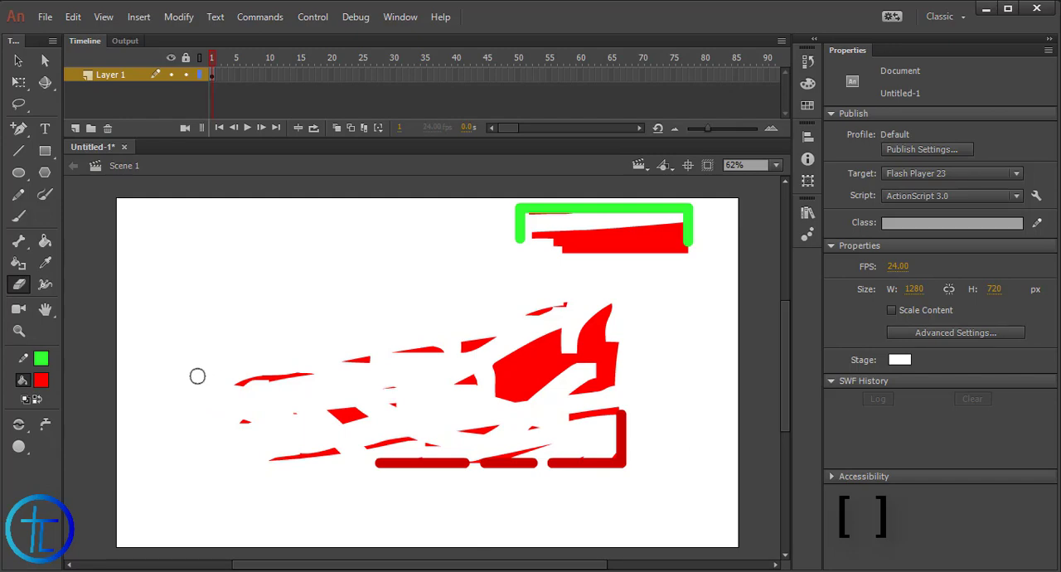
Reduce the Eraser size by three steps
key([)
key([)
key([)
key([)
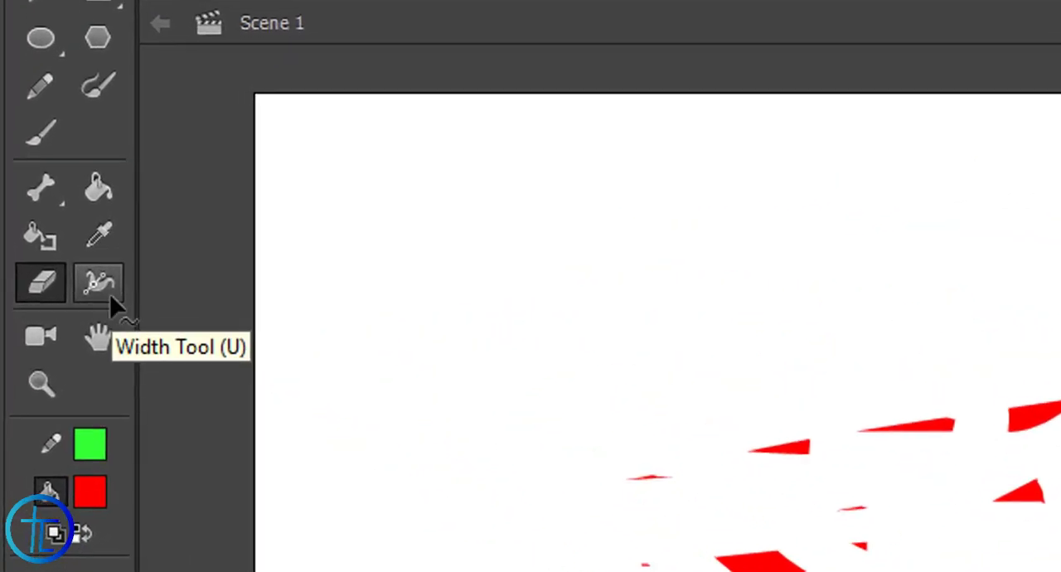
Use the Width Tool to thicken the open end and the upper edge of the small rectangle's green outline
click(106, 292)
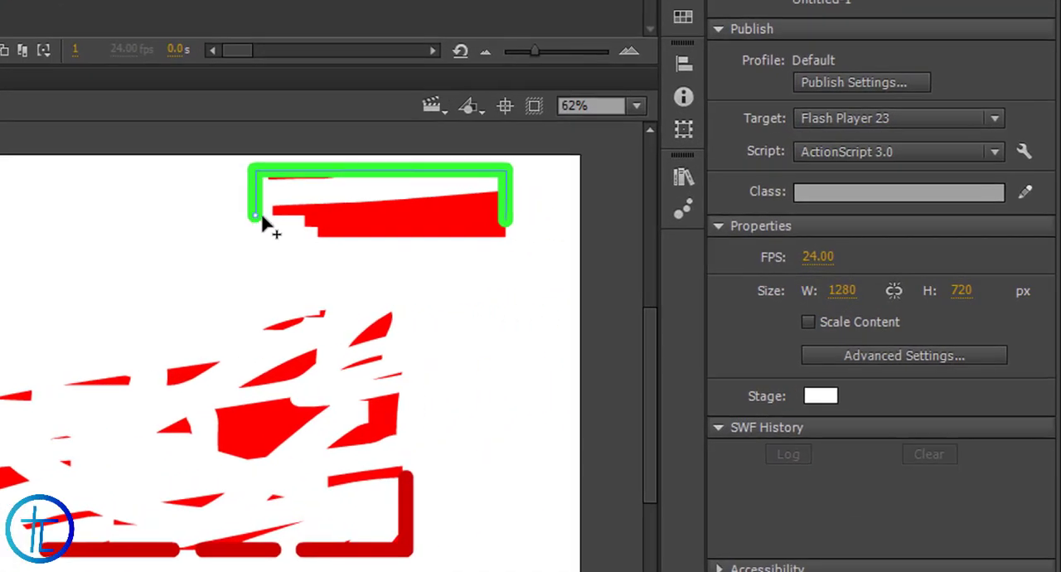
drag(248, 216, 215, 217)
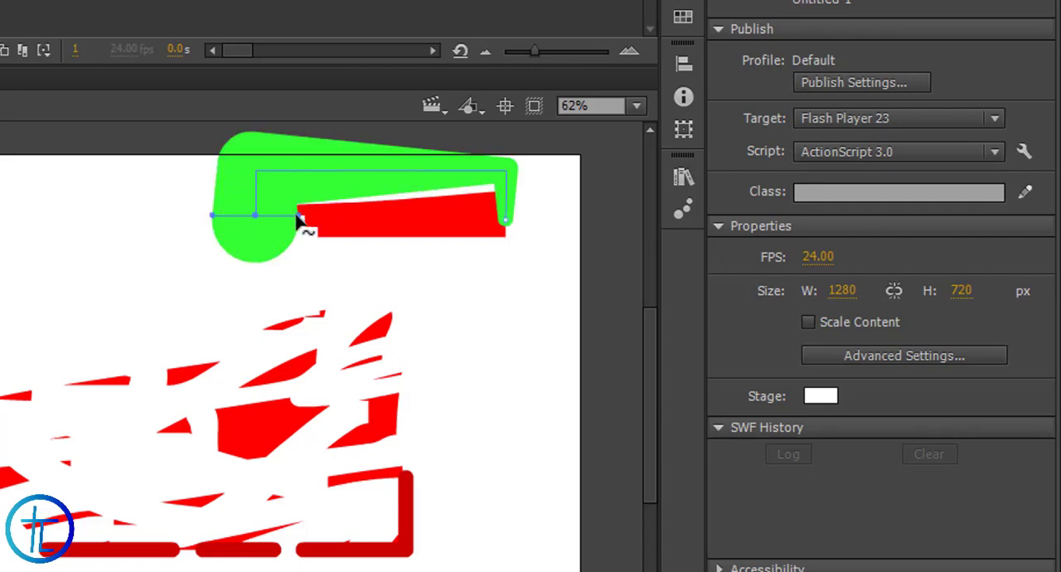
drag(300, 219, 280, 225)
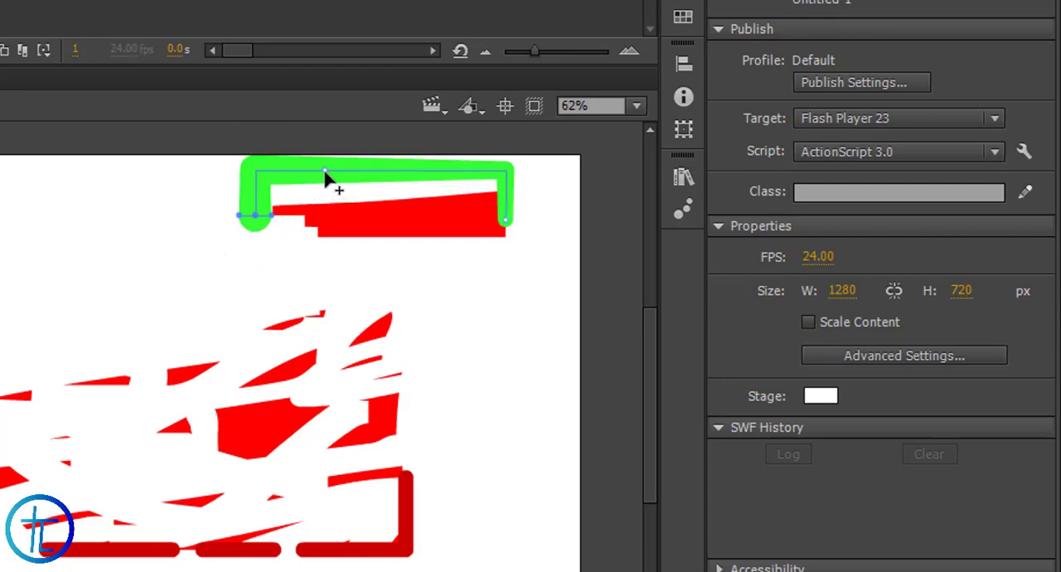
drag(325, 177, 324, 208)
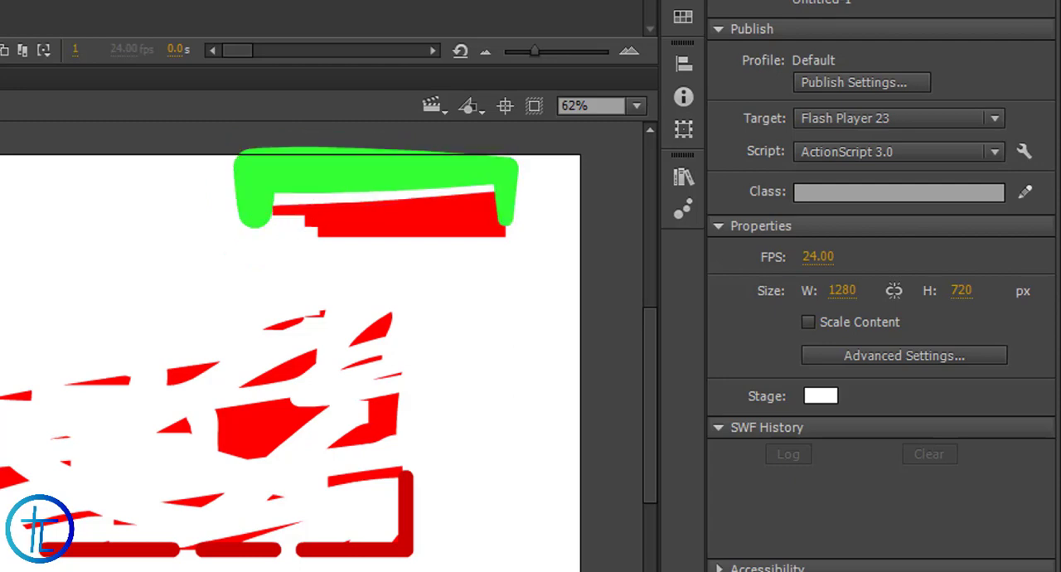
Delete all the artwork on the stage and draw a nearly horizontal green line across its middle
drag(17, 183, 740, 553)
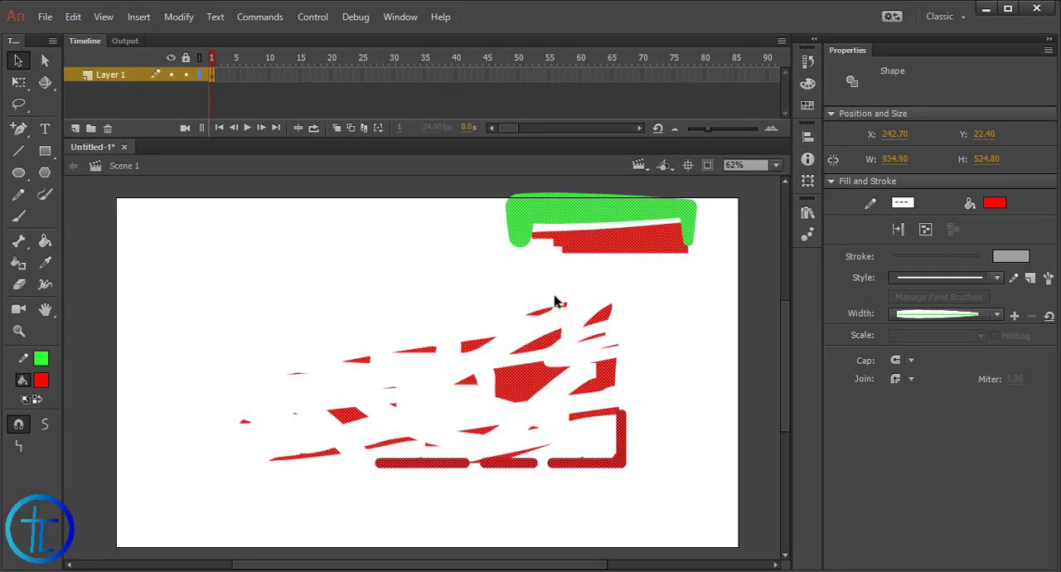
key(Delete)
key(n)
drag(259, 388, 508, 380)
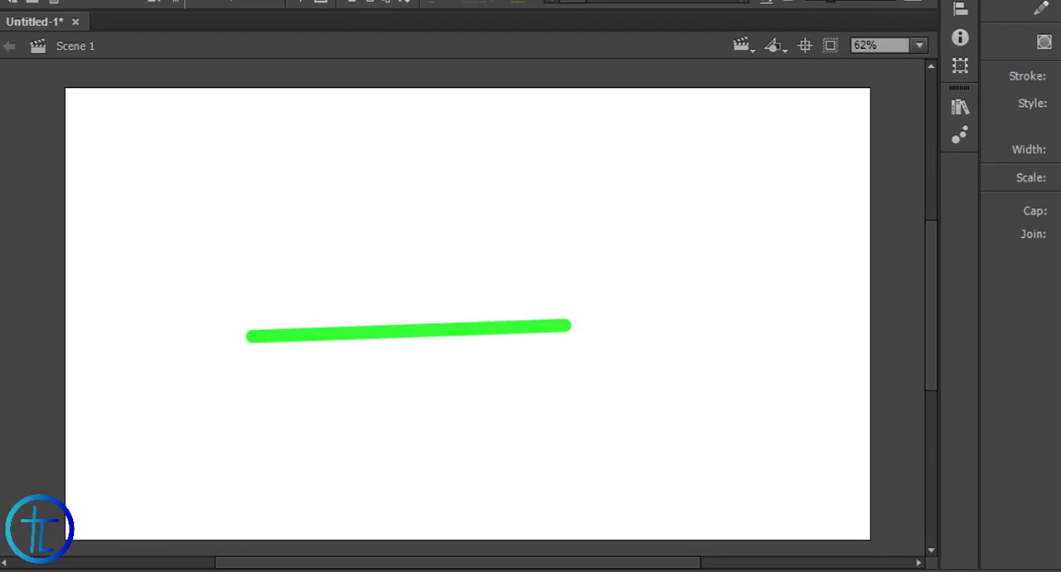
With the Width Tool, widen the green line's left end, taper its right end to a point and narrow its middle
click(40, 205)
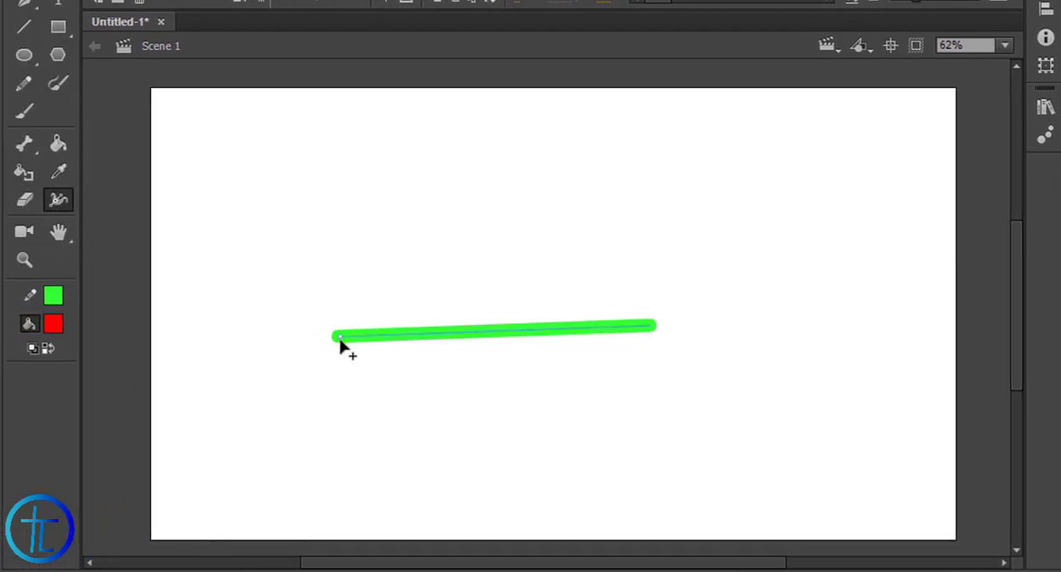
drag(340, 340, 346, 387)
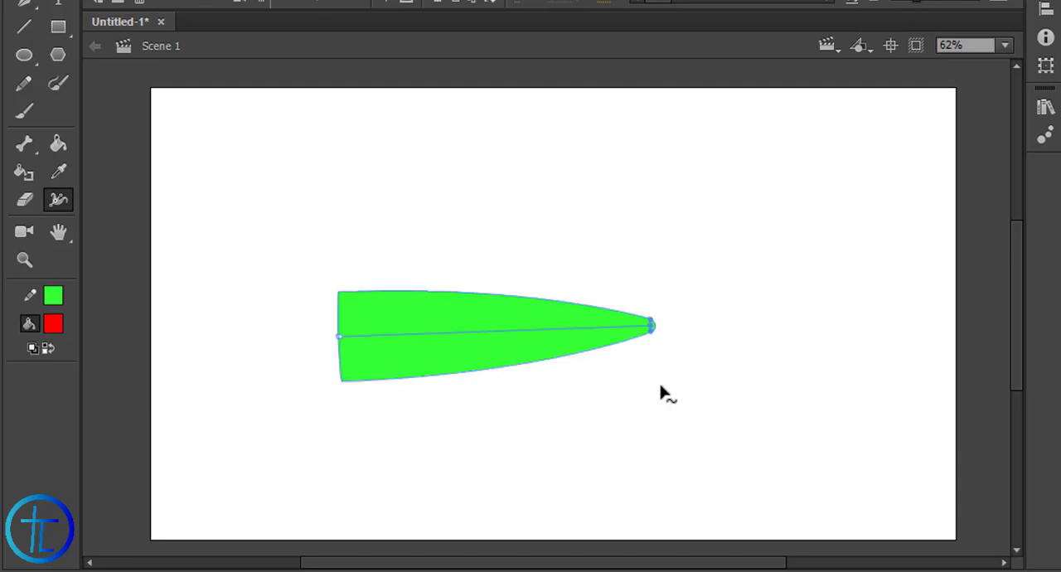
mouse_move(650, 332)
mouse_down()
mouse_move(652, 365)
mouse_move(647, 315)
mouse_move(651, 325)
mouse_up()
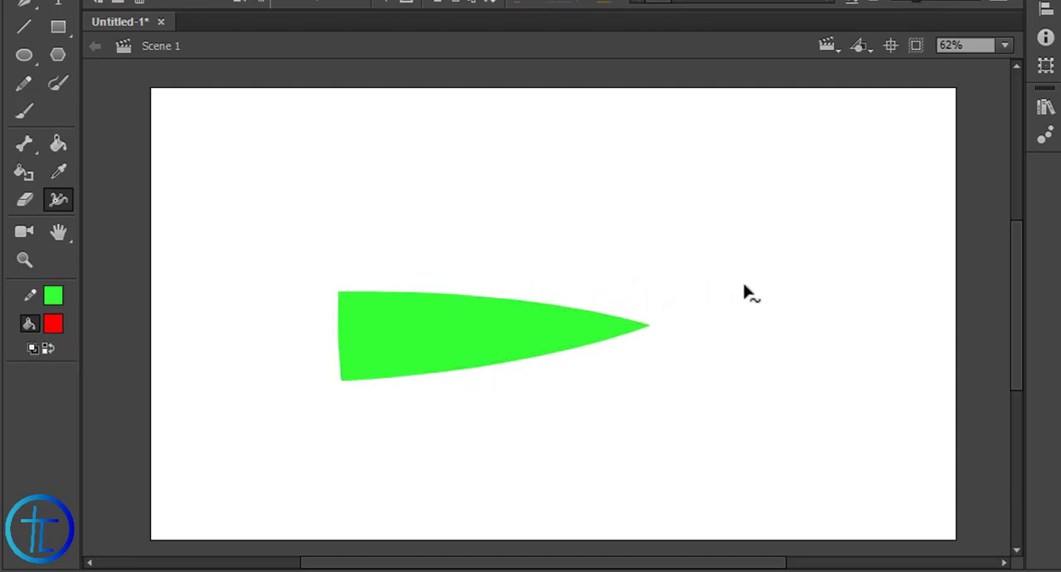
drag(461, 349, 457, 322)
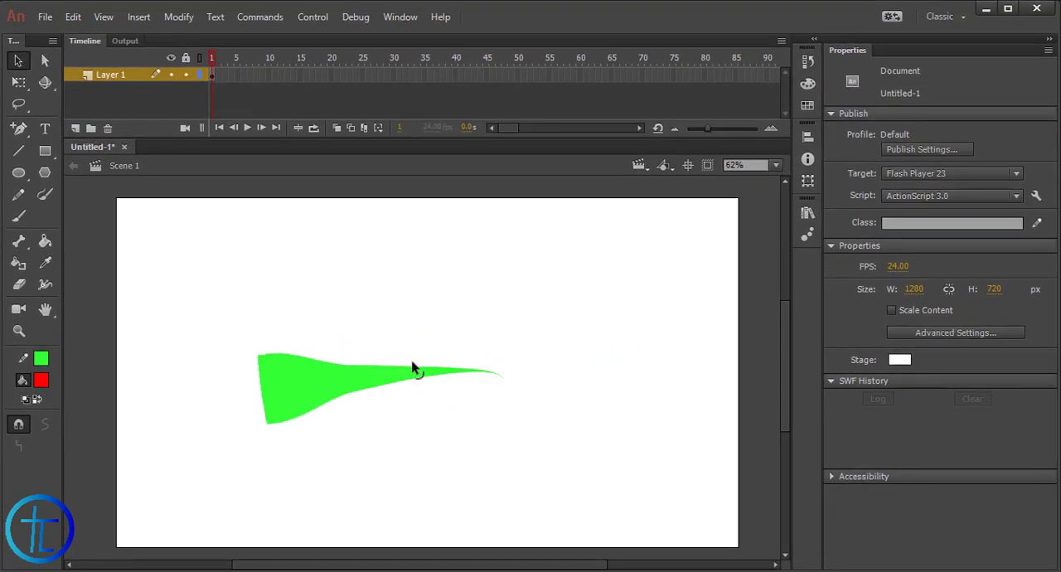
Bend the tapered green line upward into an arch and move the whole shape slightly to the right
drag(412, 368, 415, 226)
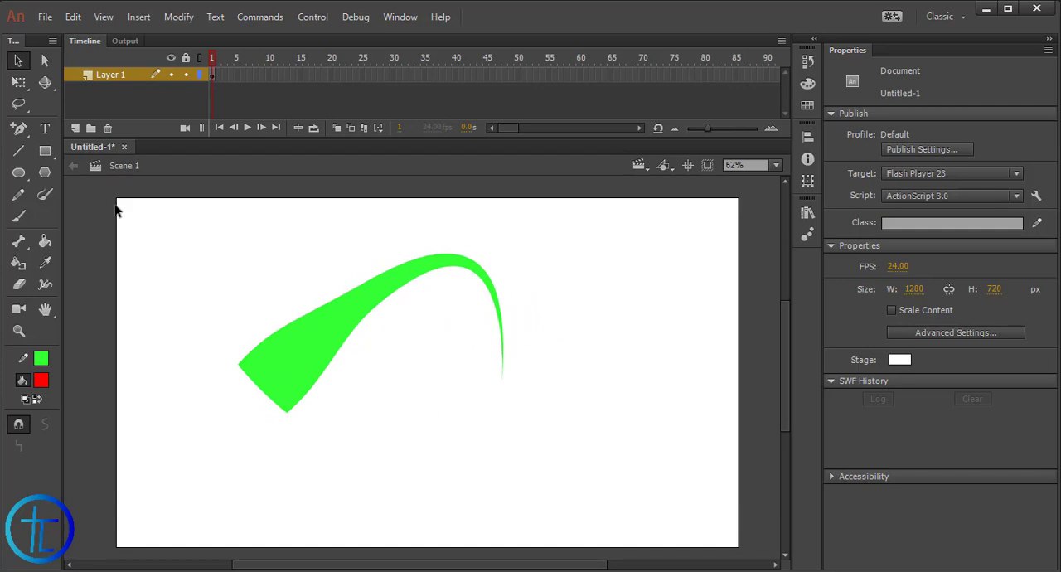
click(20, 81)
drag(246, 235, 665, 427)
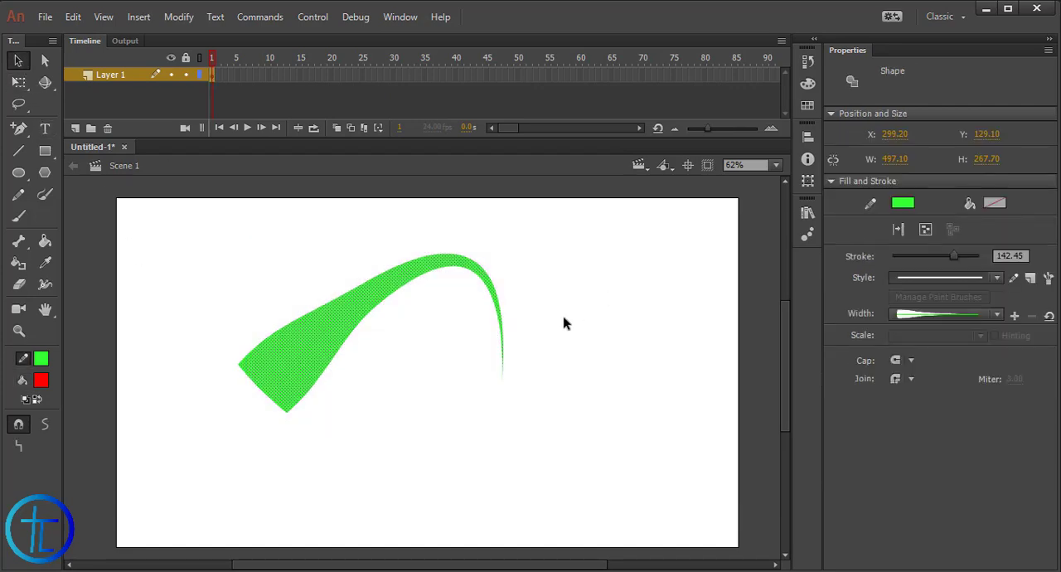
drag(373, 299, 430, 299)
click(431, 328)
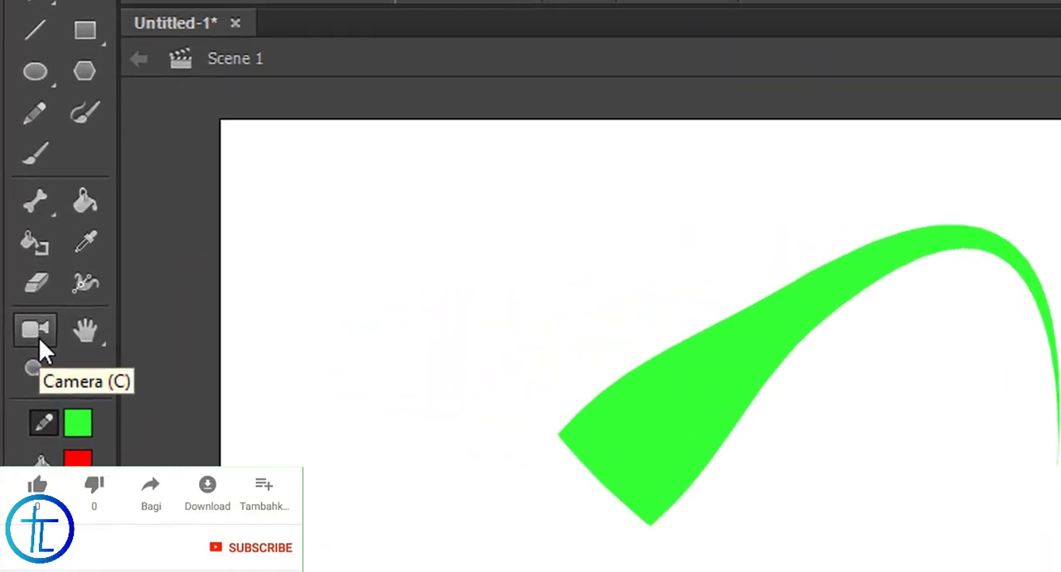
Pan the stage view around in several directions with the Hand Tool
click(87, 339)
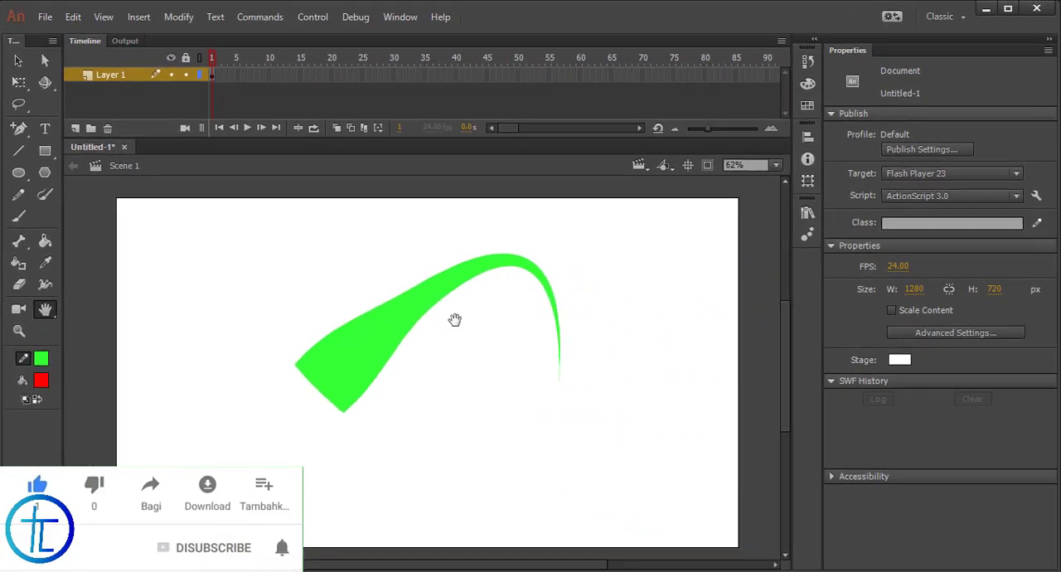
drag(656, 333, 626, 333)
mouse_move(435, 319)
mouse_down()
mouse_move(445, 325)
mouse_move(451, 311)
mouse_up()
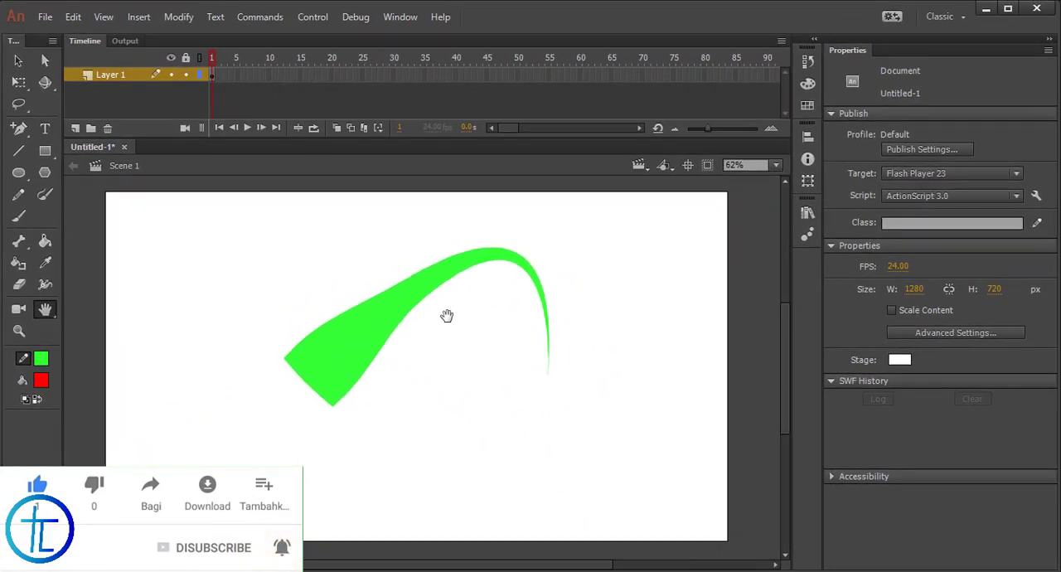
mouse_move(356, 385)
mouse_down()
mouse_move(539, 305)
mouse_move(177, 398)
mouse_up()
drag(318, 303, 381, 268)
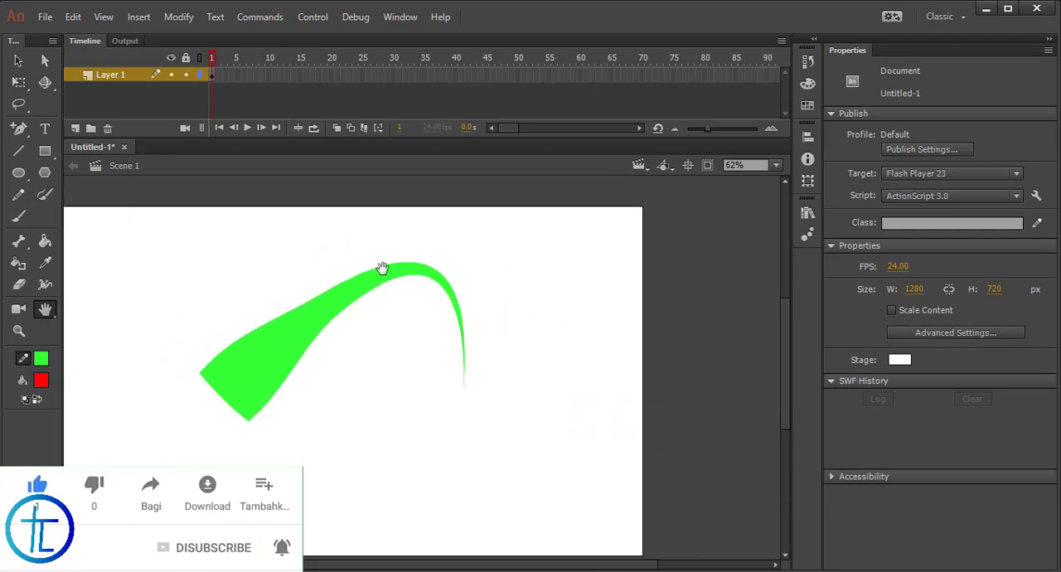
drag(372, 315, 460, 294)
Turn the stage view with the Rotation Tool and zoom in on the green arch to 125%
click(56, 314)
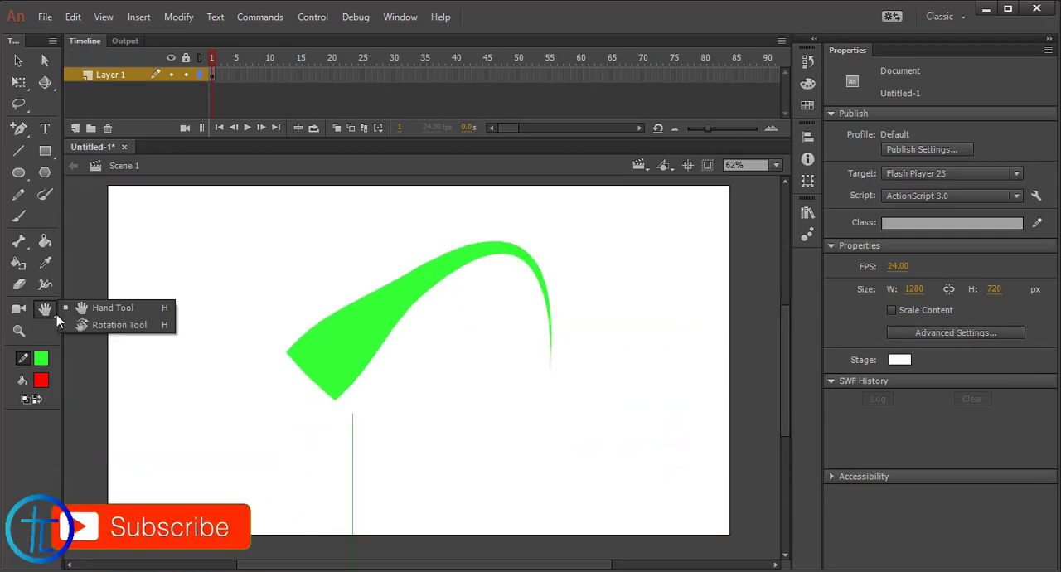
click(115, 325)
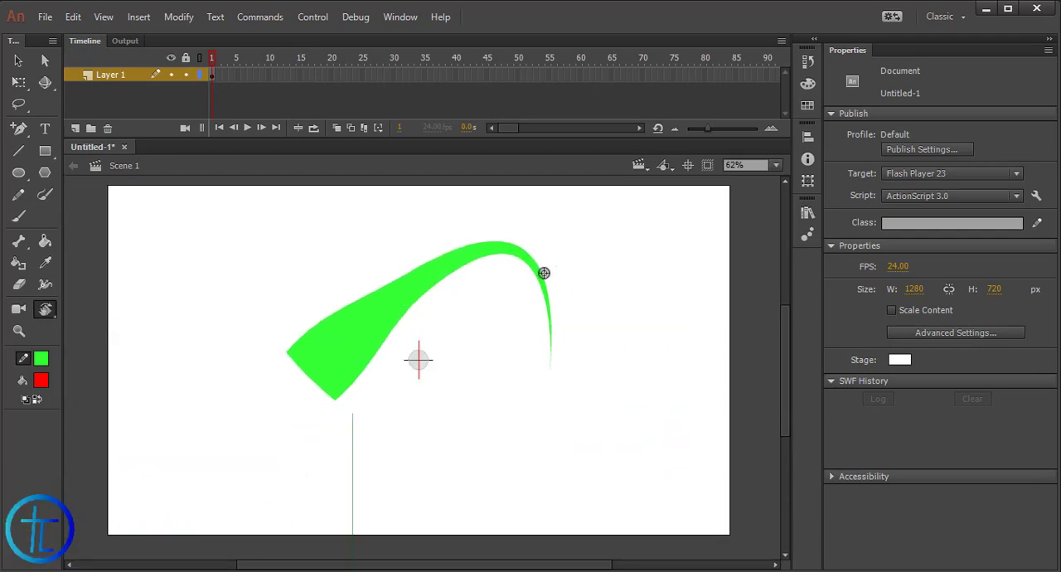
drag(542, 274, 436, 405)
drag(441, 444, 389, 450)
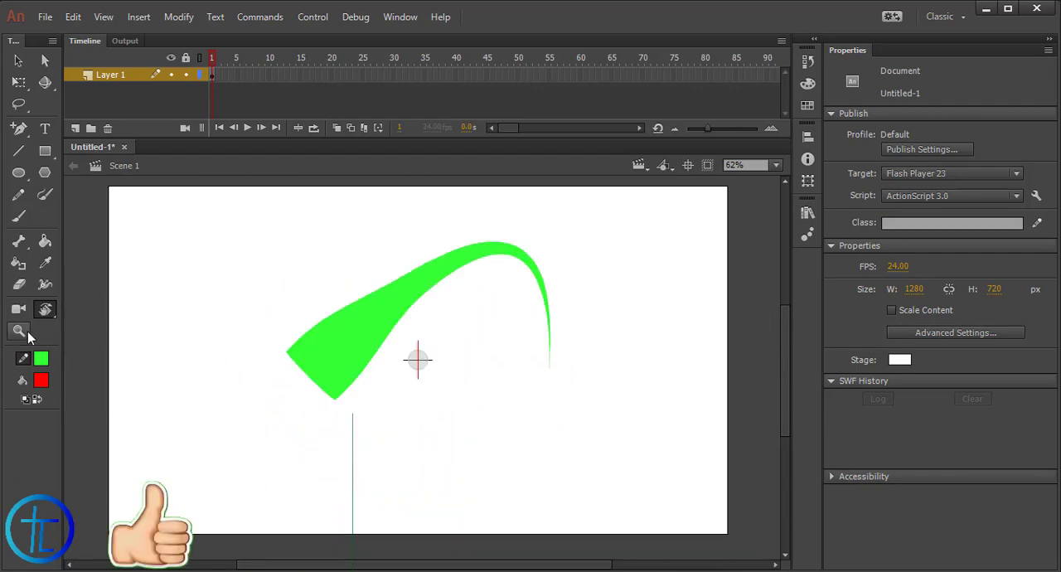
click(19, 330)
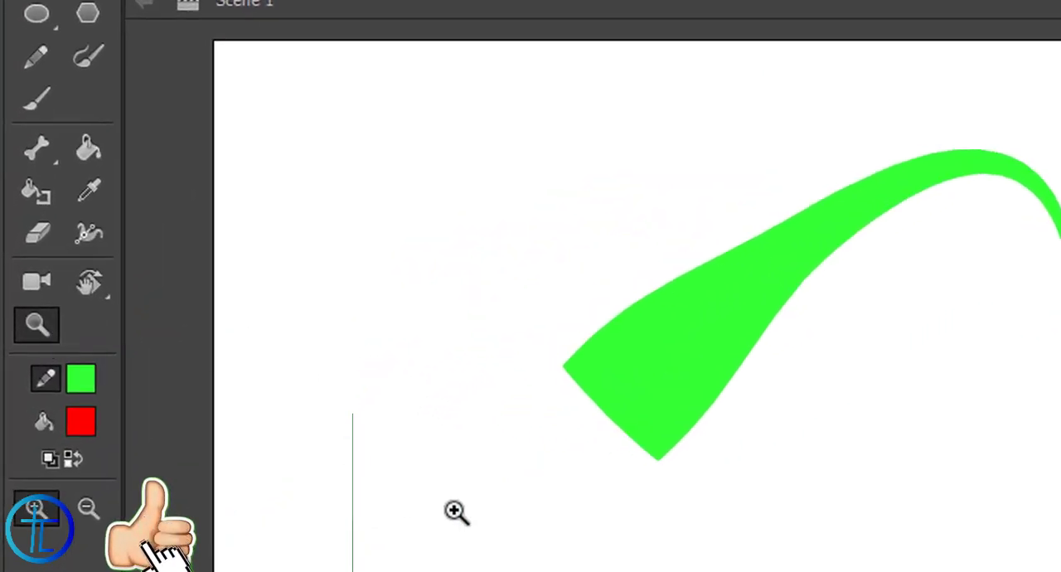
click(962, 337)
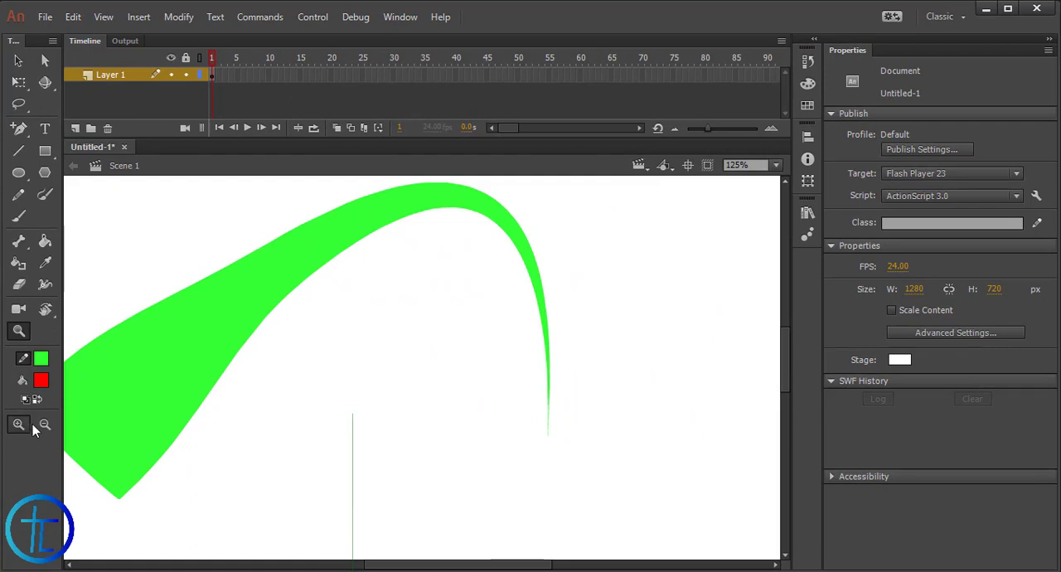
Zoom out from the green arch to 62% so that the whole stage fits in view
click(46, 425)
click(412, 348)
drag(421, 345, 398, 378)
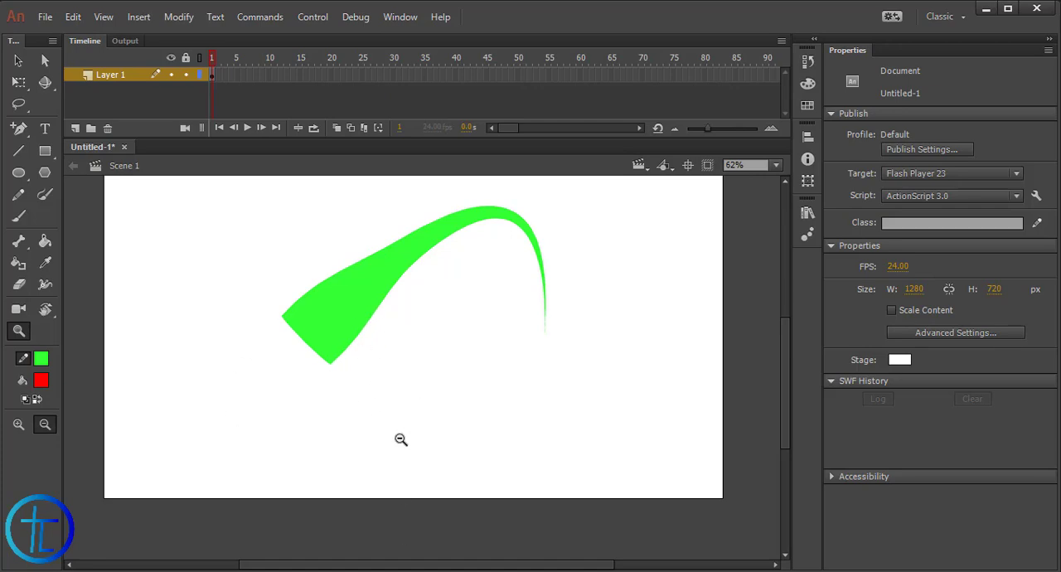
scroll(242, 352, up, 1)
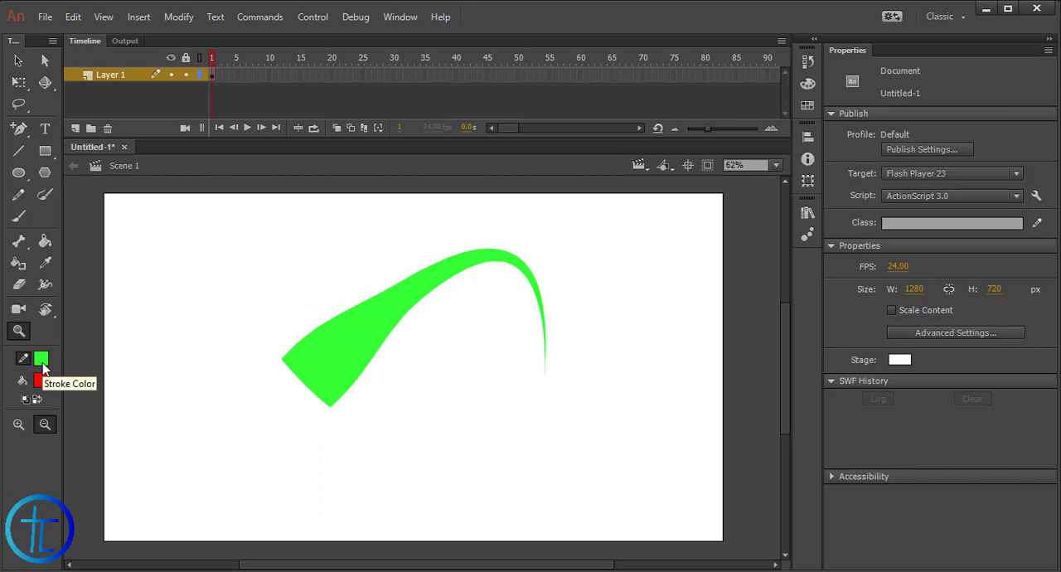
Set the stroke colour to green #00CC66 and the fill colour to yellow-green #CCFF00
click(42, 365)
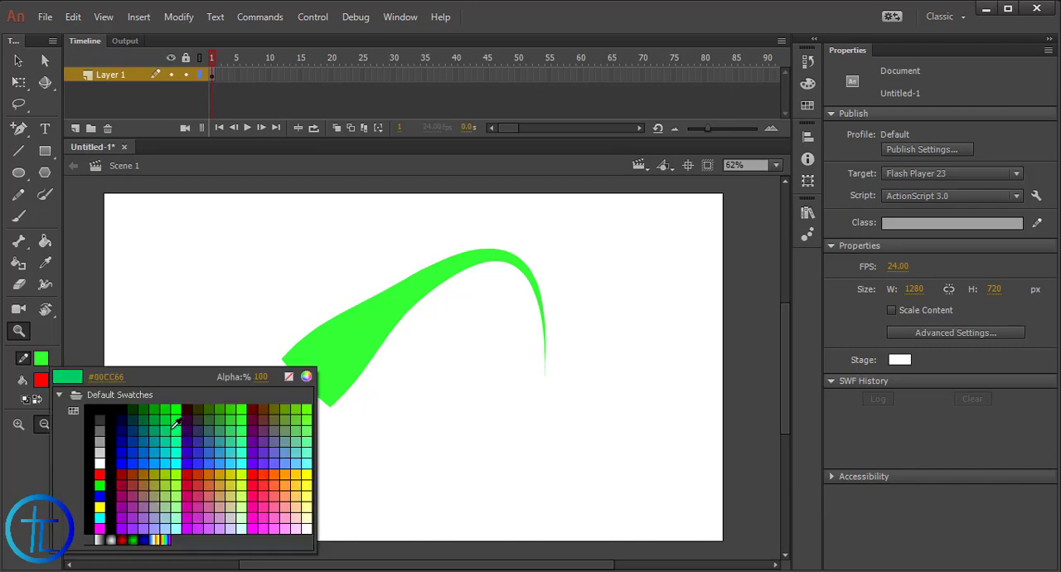
click(176, 422)
click(42, 380)
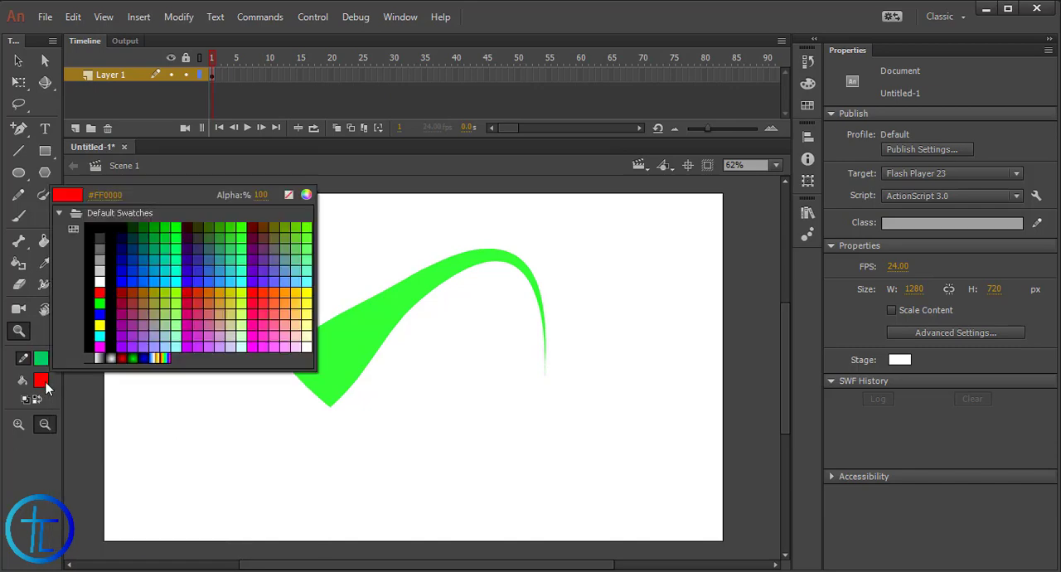
click(243, 288)
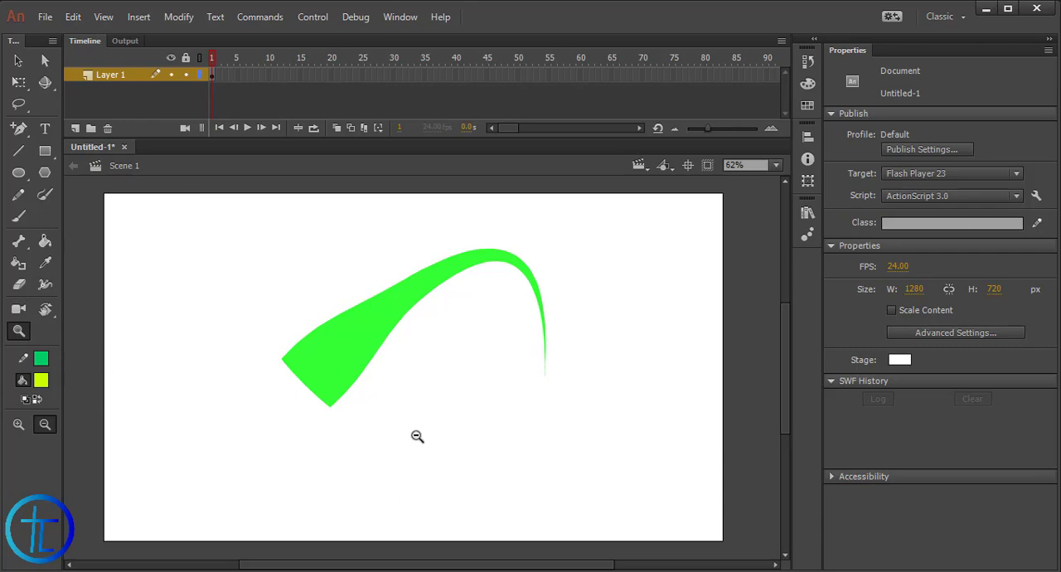
Reset the stroke and fill to black and white, swap the two colours and back, and return to the Selection Tool
key(v)
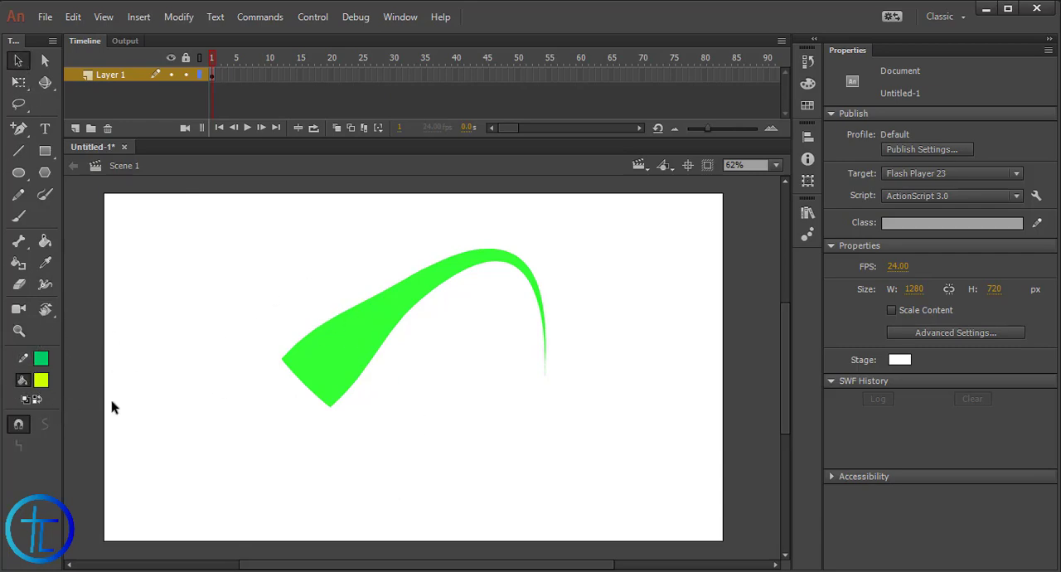
click(24, 400)
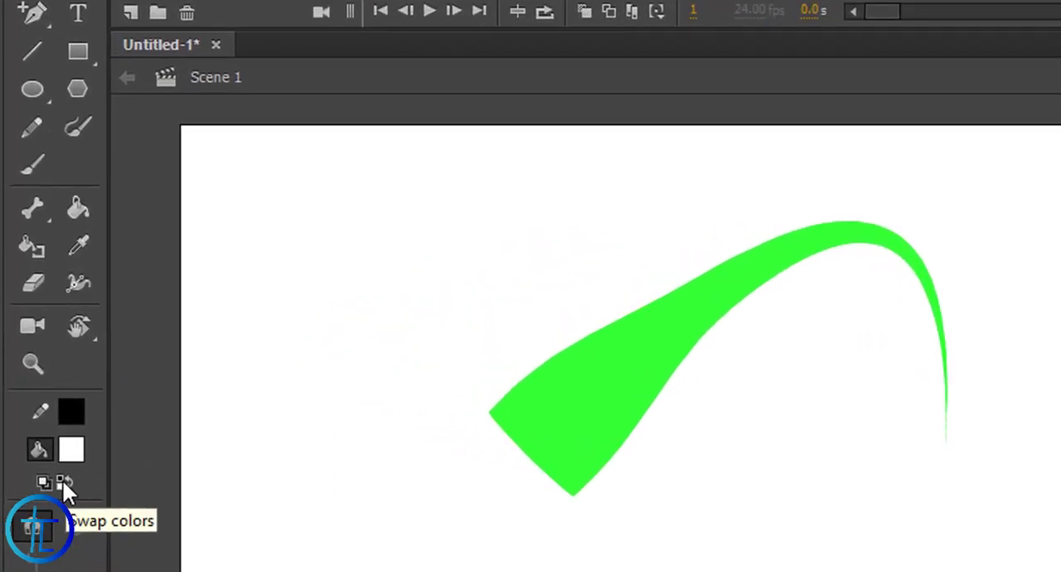
click(64, 481)
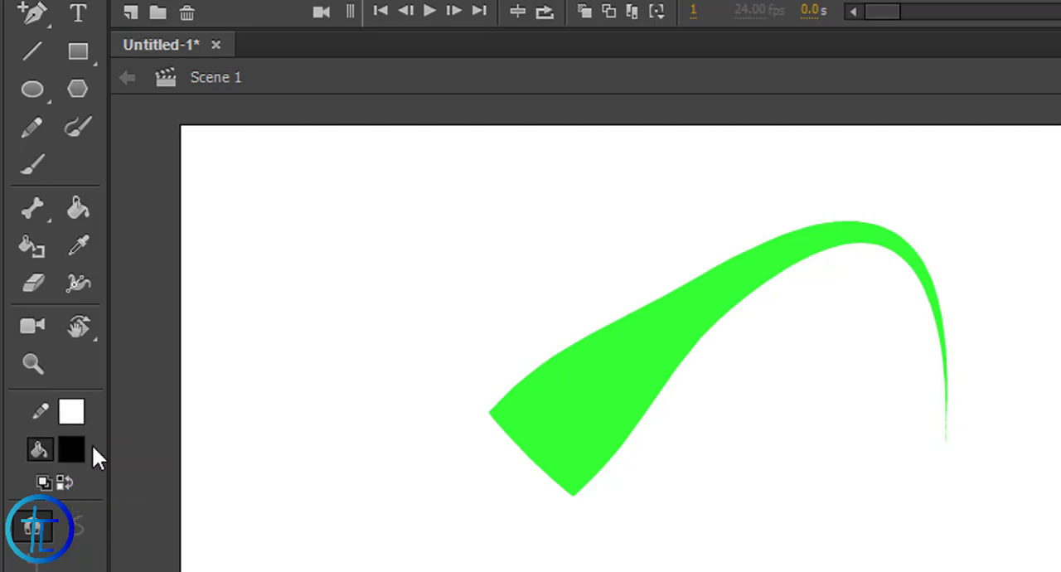
click(66, 482)
key(z)
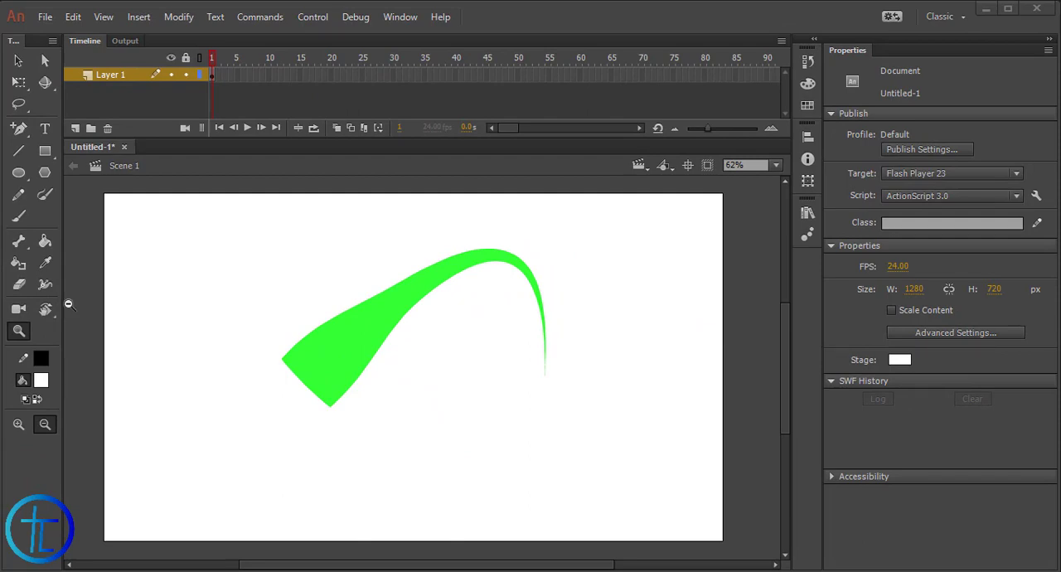
click(19, 61)
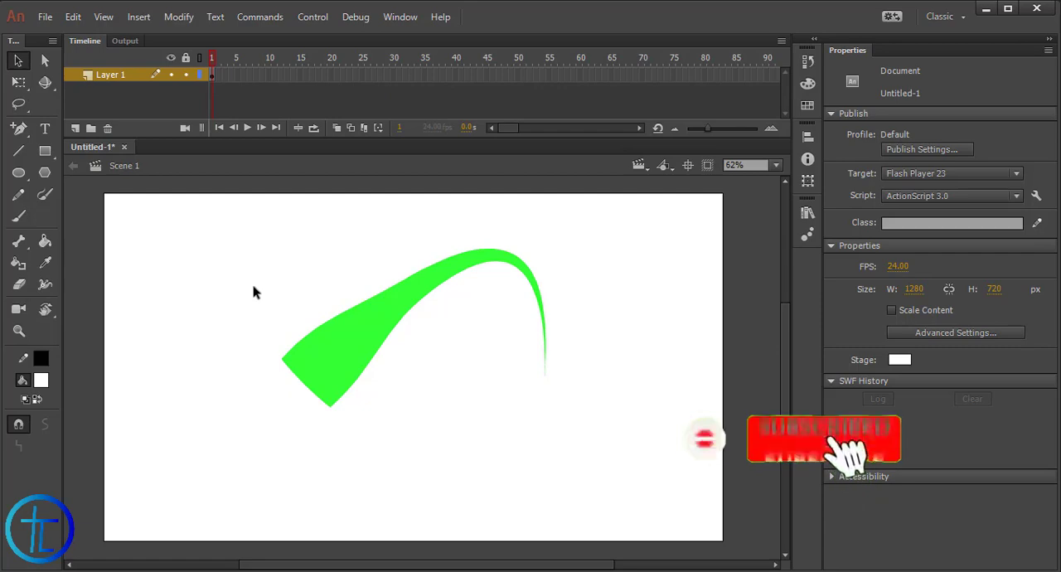